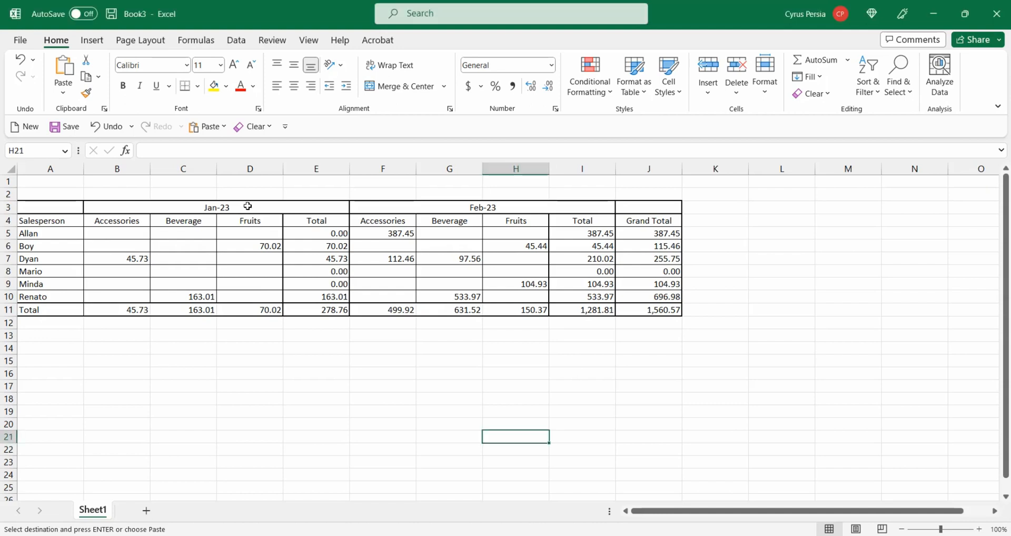
# - Examine the month header cells and the category, Total and Grand Total columns of the summary table
pyautogui.click(224, 207)
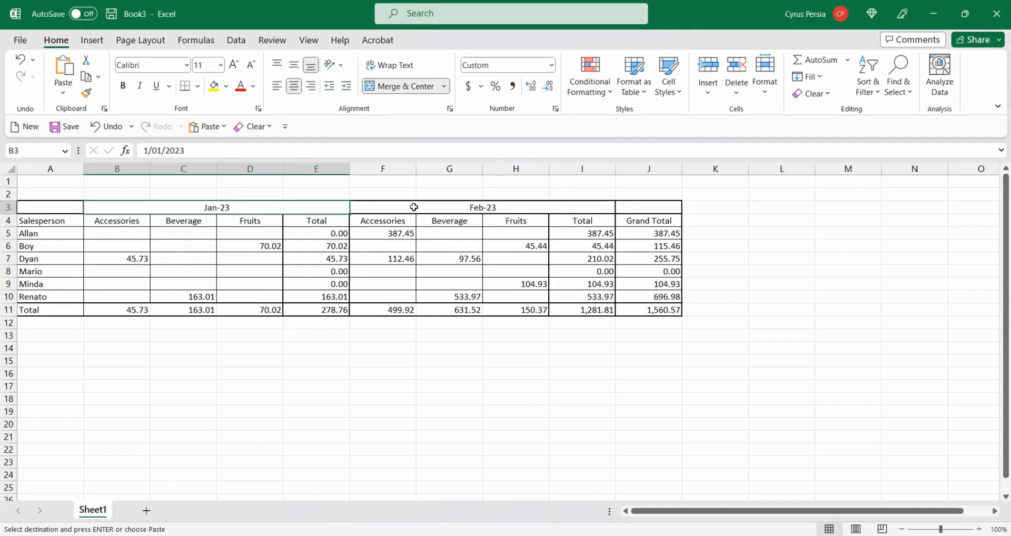
pyautogui.moveTo(104, 221); pyautogui.dragTo(302, 220)
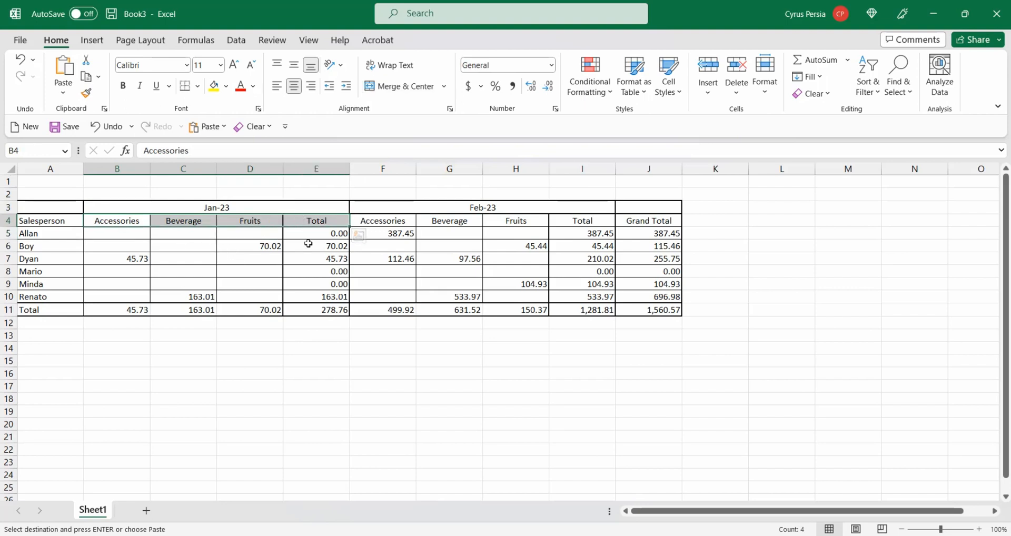
pyautogui.moveTo(308, 221); pyautogui.dragTo(323, 296)
pyautogui.moveTo(586, 221); pyautogui.dragTo(582, 298)
pyautogui.moveTo(649, 222); pyautogui.dragTo(647, 298)
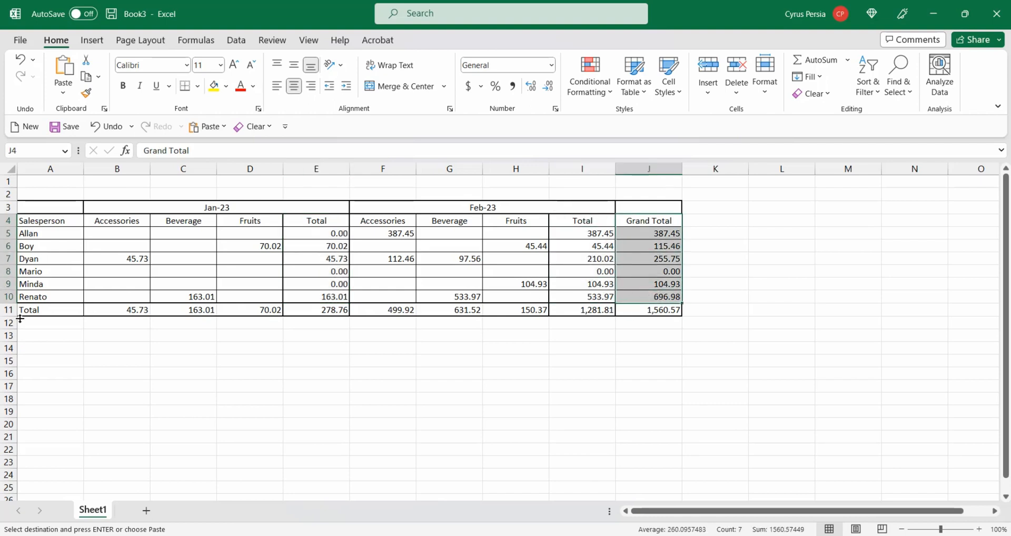
pyautogui.click(153, 361)
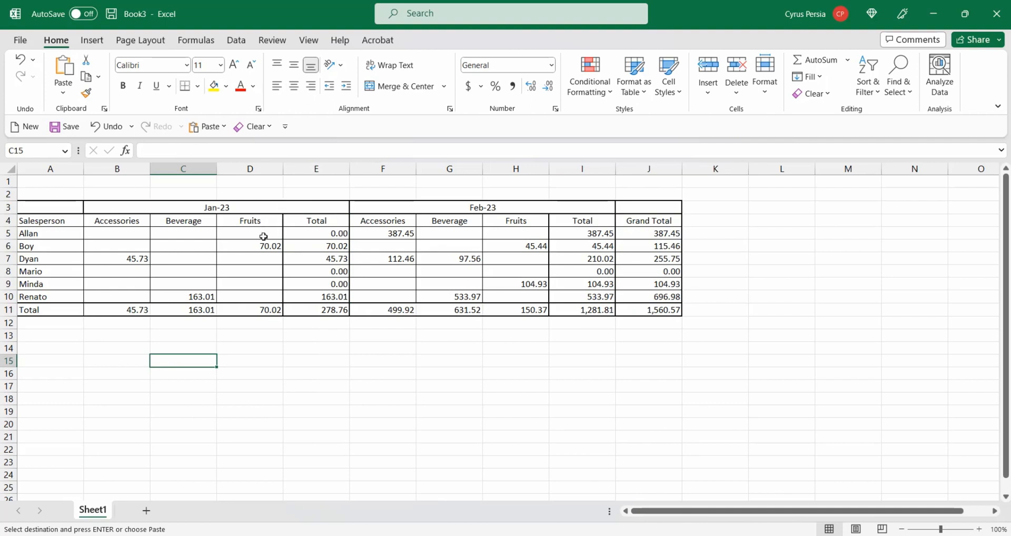
# - Insert a column before Grand Total and enter the month header Mar 20023 above it
pyautogui.click(640, 165)
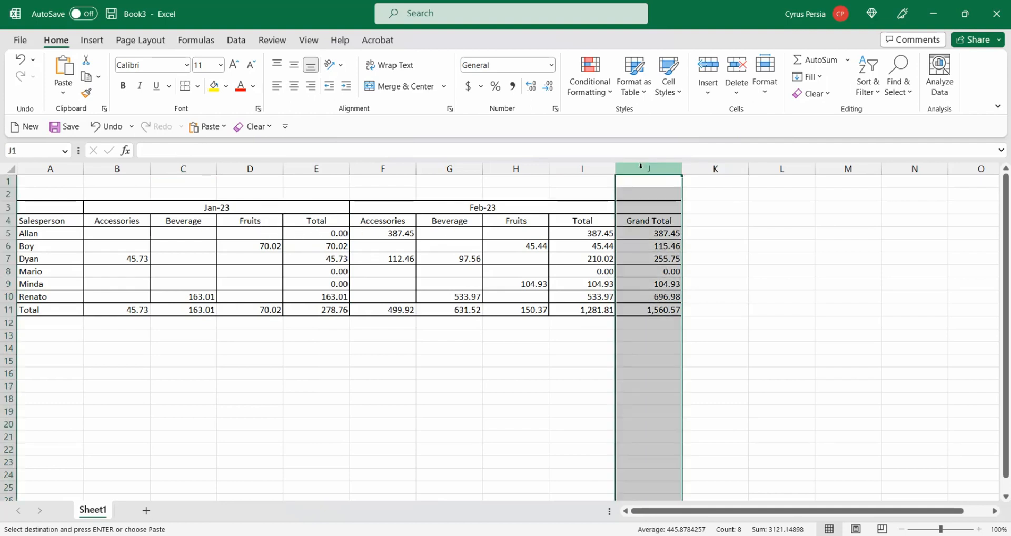
pyautogui.hotkey('ctrl', '+')
pyautogui.click(641, 209)
pyautogui.write('Ma')
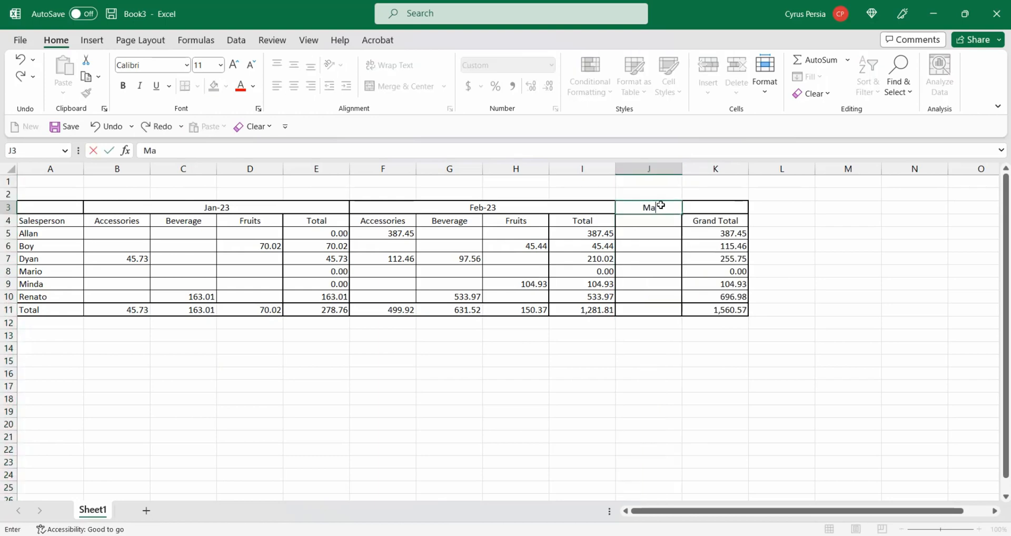
pyautogui.write('r 20023')
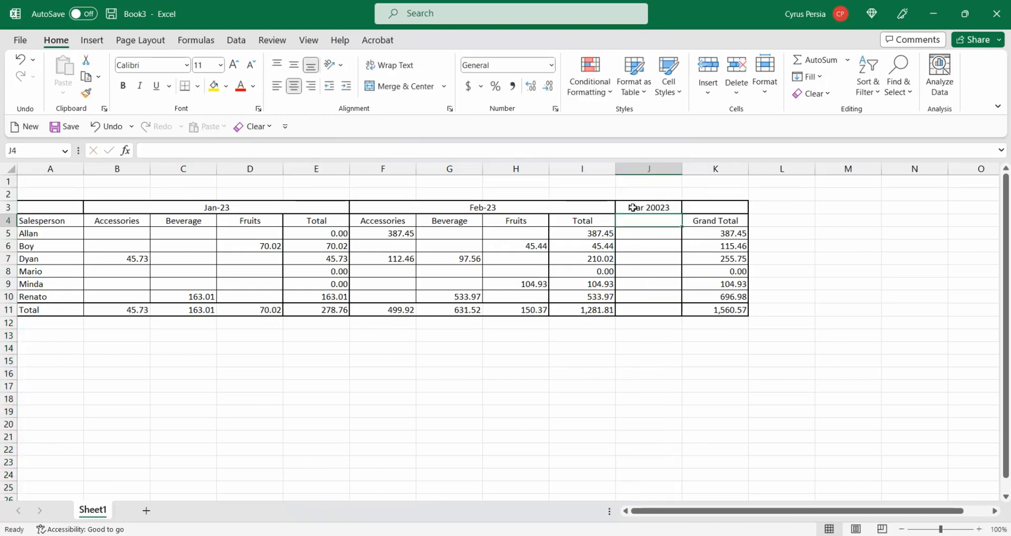
pyautogui.hotkey('ctrl', 'Return')
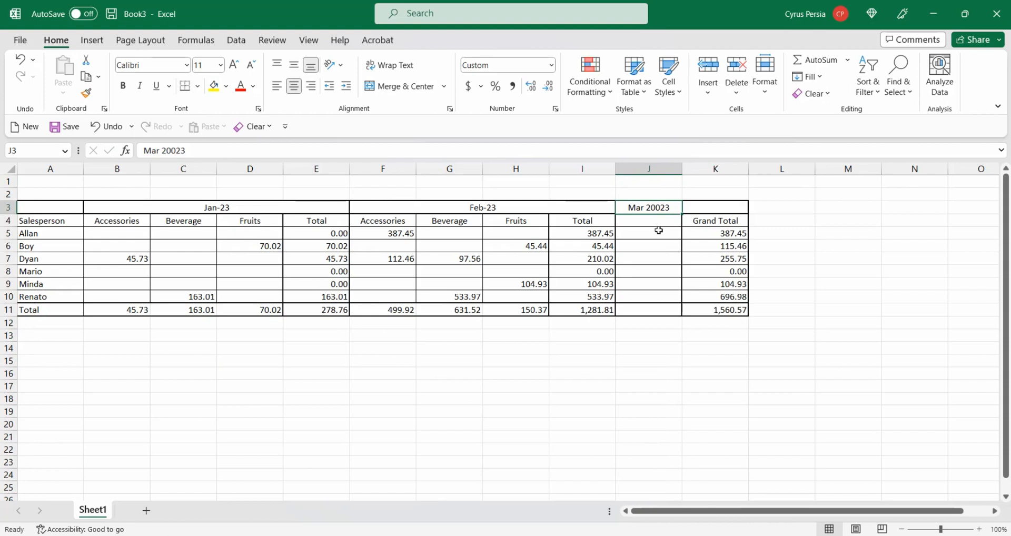
# - Undo the header entry and the column insertion
pyautogui.hotkey('ctrl', 'z')
pyautogui.hotkey('ctrl', 'z')
pyautogui.hotkey('ctrl', 'c')
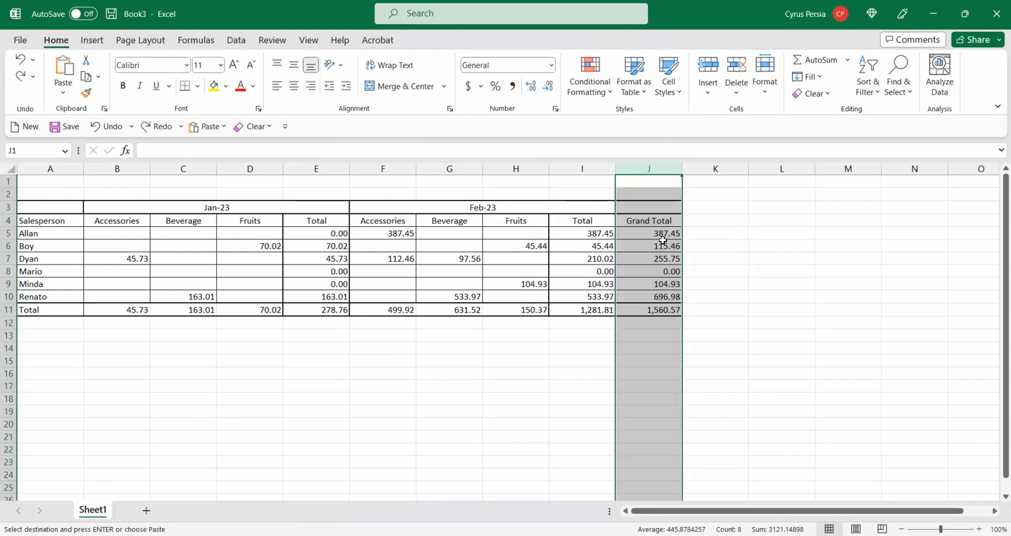
pyautogui.click(457, 392)
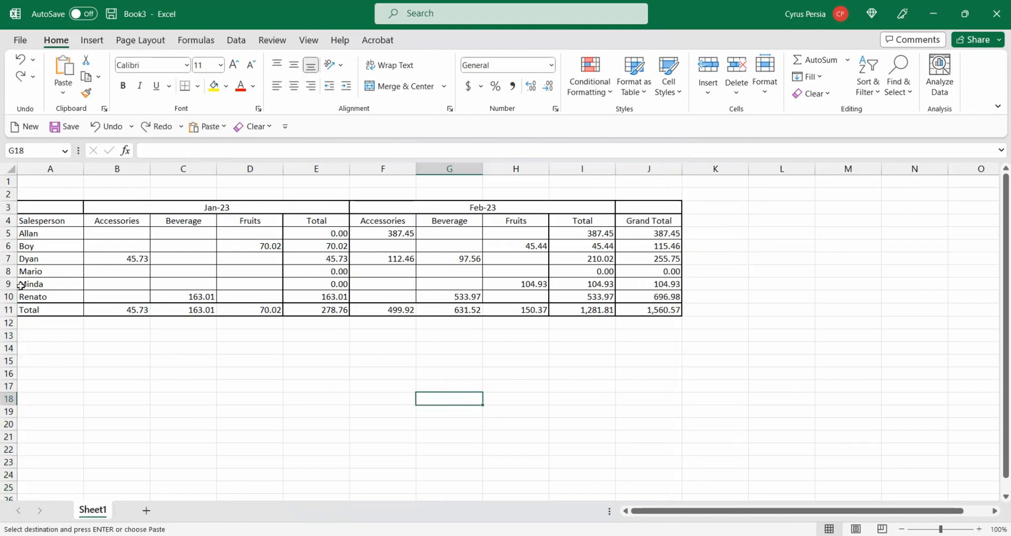
# - Insert a row above the Total row and enter a new salesperson's name in it
pyautogui.rightClick(7, 310)
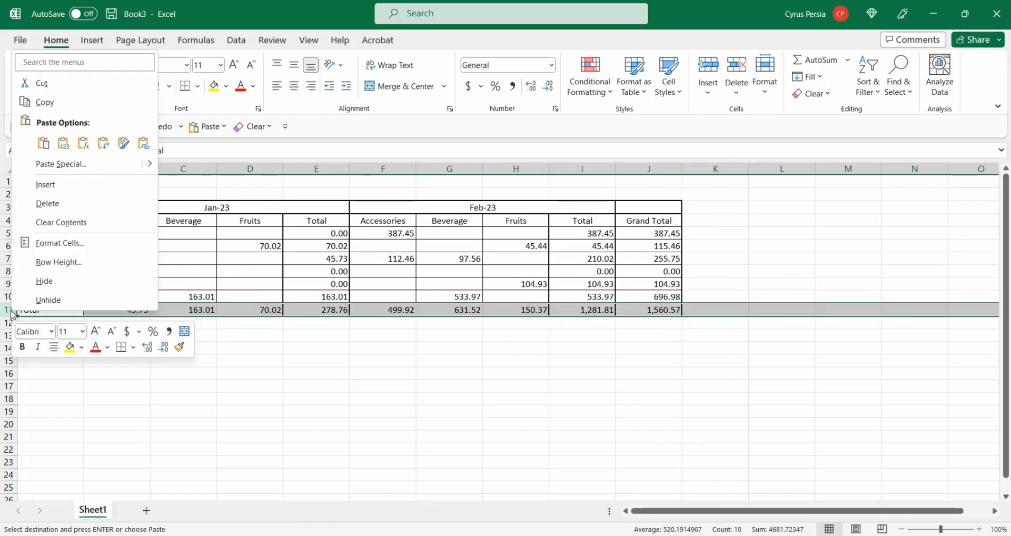
pyautogui.click(67, 191)
pyautogui.click(36, 308)
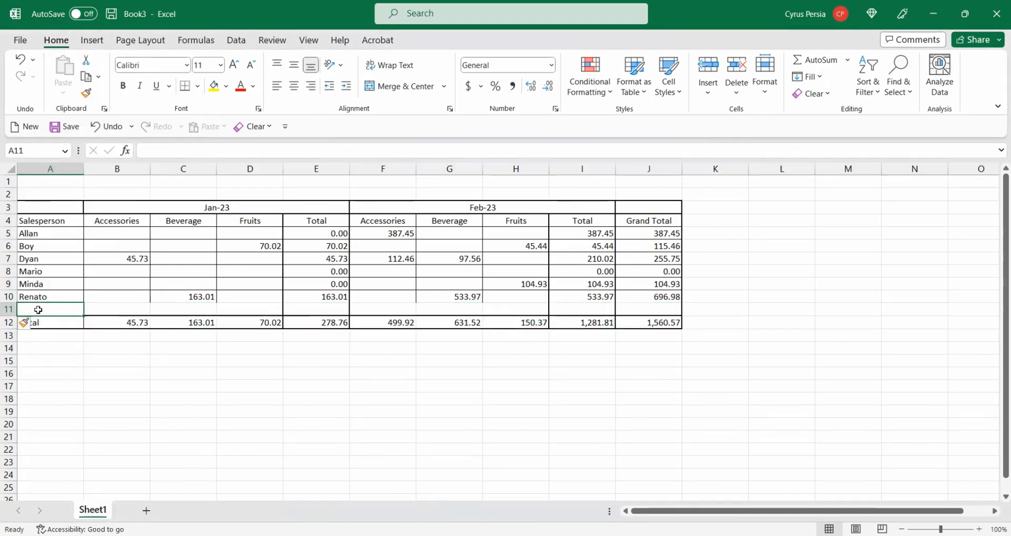
pyautogui.write('Cyrus')
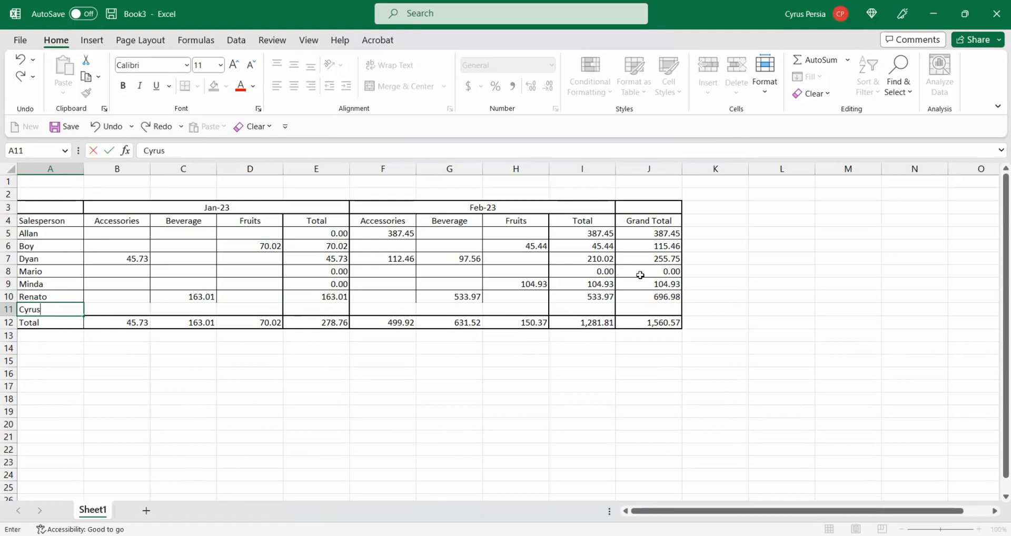
pyautogui.press('Tab')
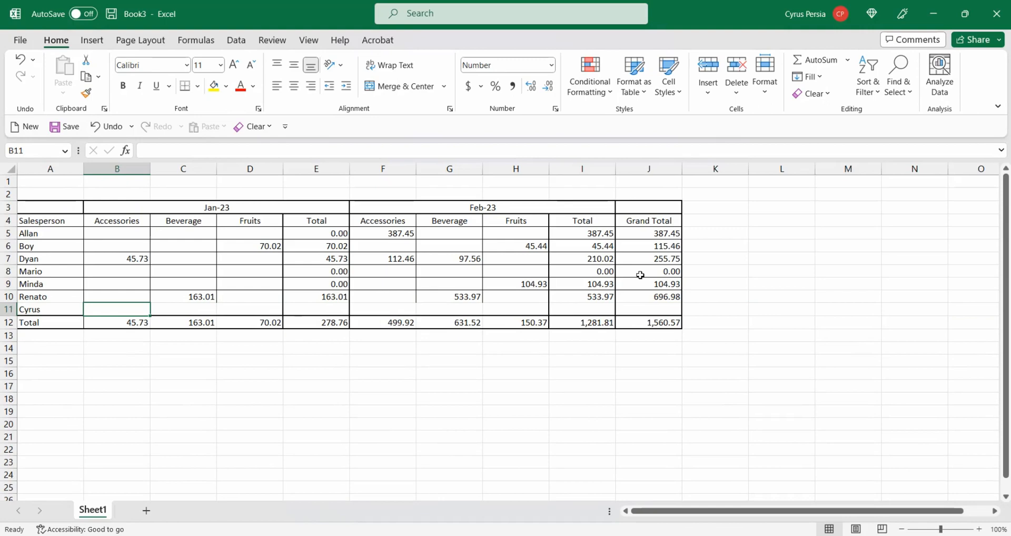
# - Move across the new row's cells, then undo the name entry and the row insertion
pyautogui.press('Tab')
pyautogui.press('Tab')
pyautogui.press('Tab')
pyautogui.press('Tab')
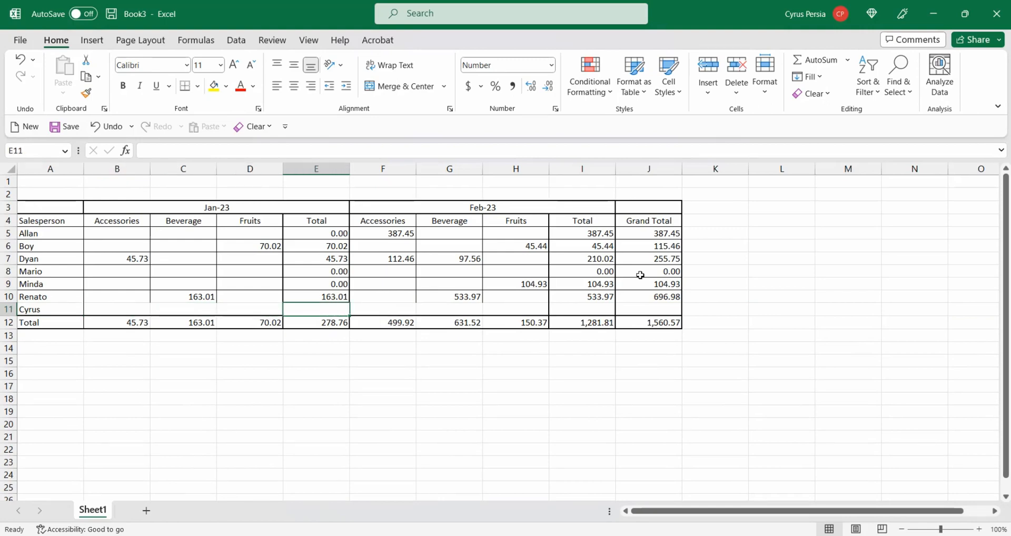
pyautogui.press('Tab')
pyautogui.press('Tab')
pyautogui.press('Tab')
pyautogui.press('Tab')
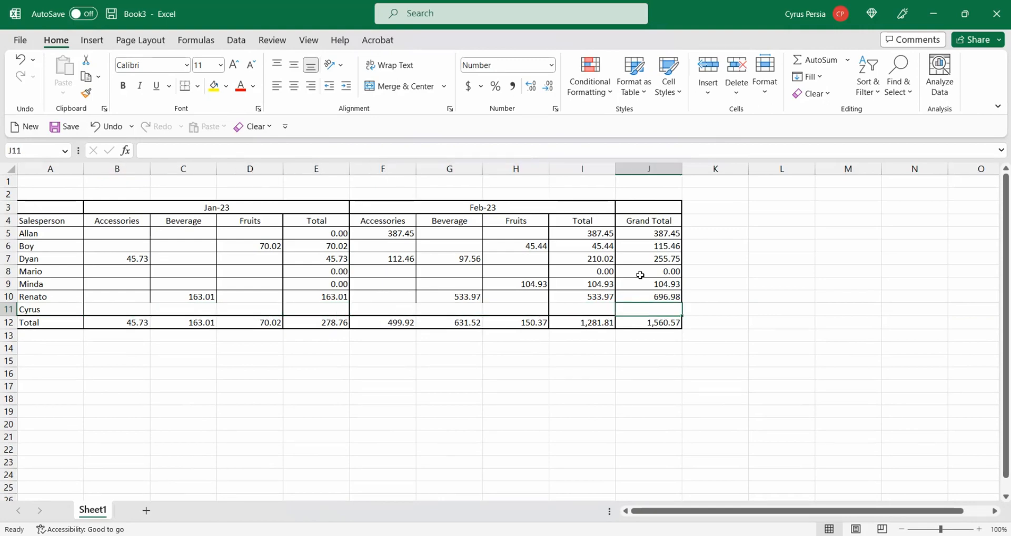
pyautogui.hotkey('ctrl', 'z')
pyautogui.hotkey('ctrl', 'z')
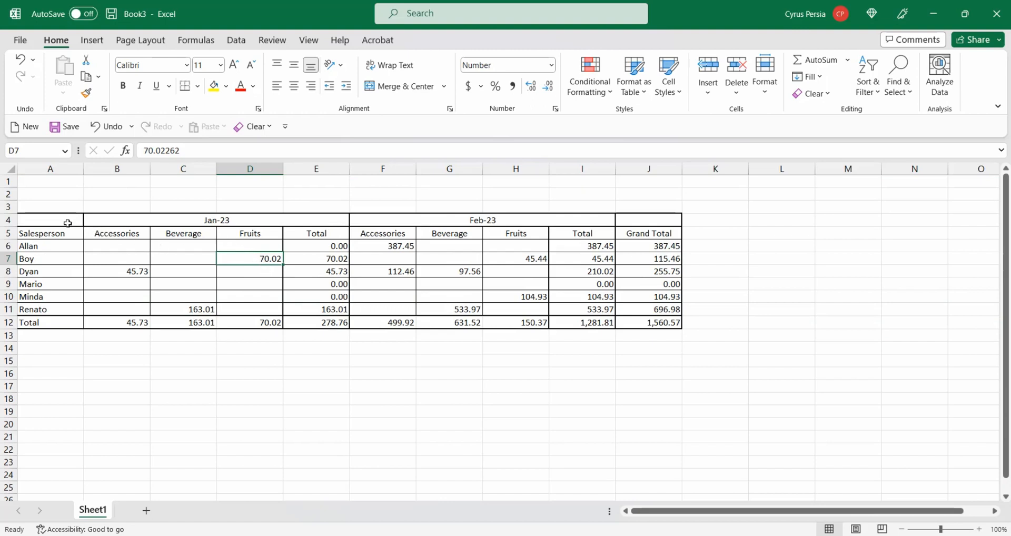
# - Load the range A4:J12 into Power Query as a table, with the headers option turned off
pyautogui.moveTo(67, 222)
pyautogui.mouseDown()
pyautogui.moveTo(221, 270)
pyautogui.moveTo(481, 320)
pyautogui.moveTo(654, 312)
pyautogui.moveTo(660, 323)
pyautogui.mouseUp()
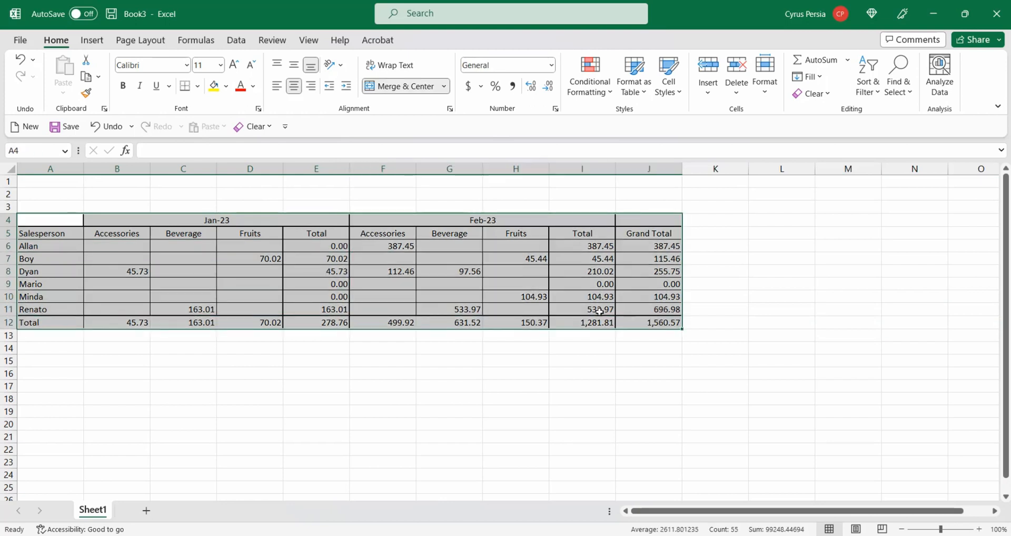
pyautogui.click(236, 41)
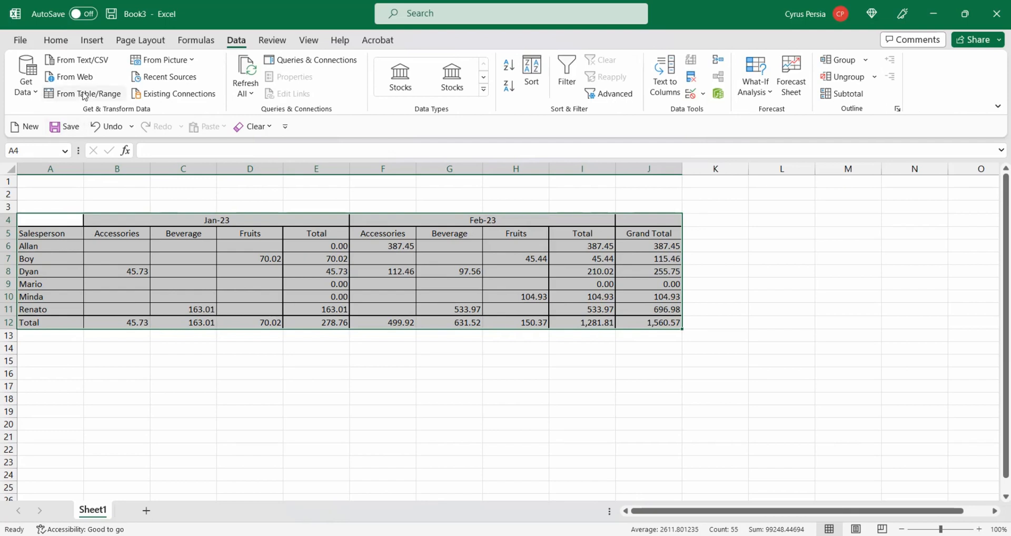
pyautogui.click(83, 95)
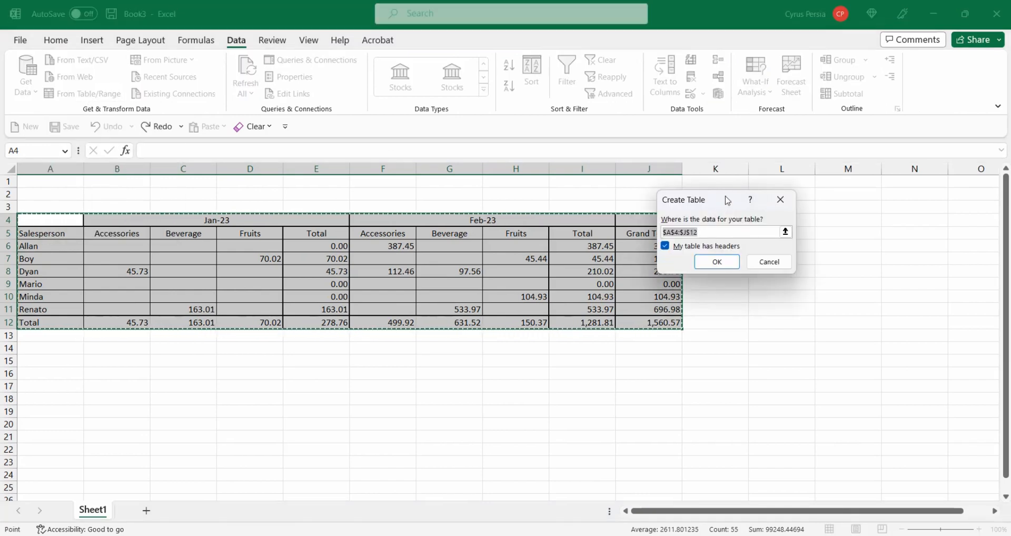
pyautogui.moveTo(727, 200); pyautogui.dragTo(782, 201)
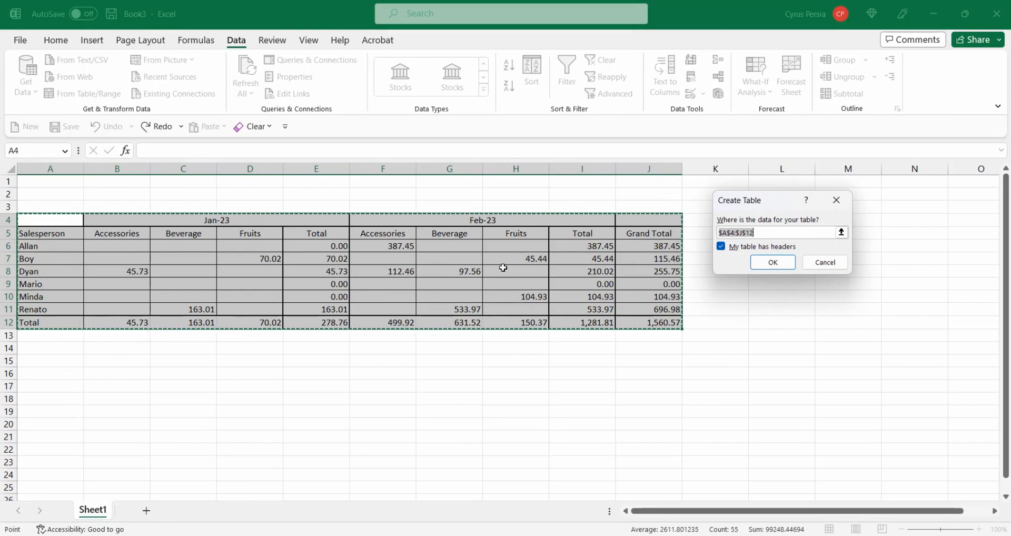
pyautogui.click(721, 248)
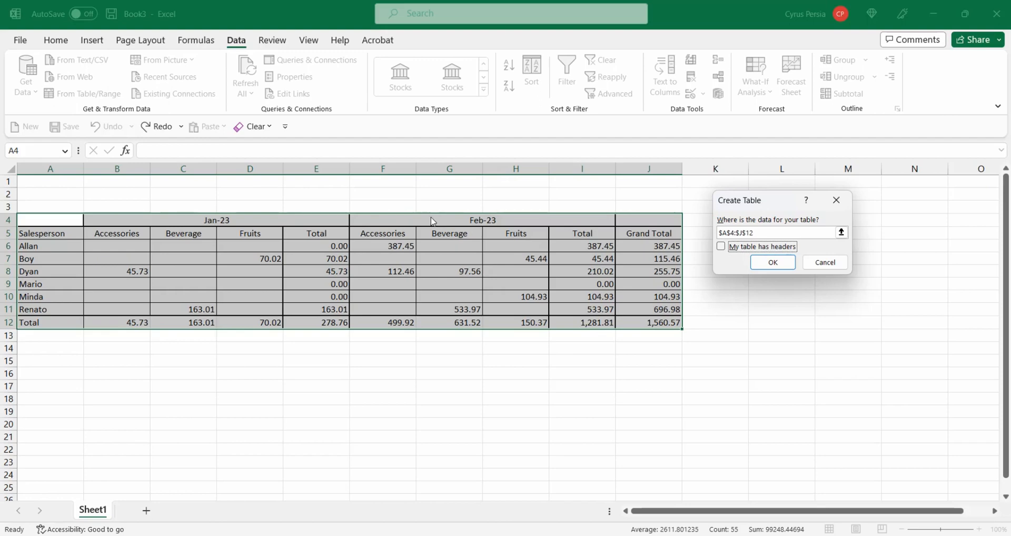
pyautogui.click(772, 263)
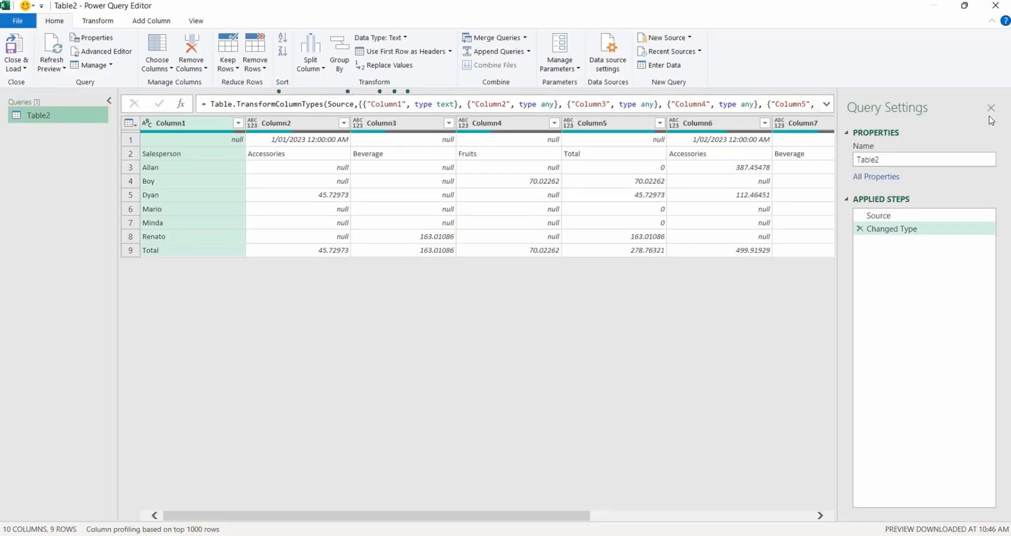
# - Rename the query to Query1
pyautogui.doubleClick(899, 159)
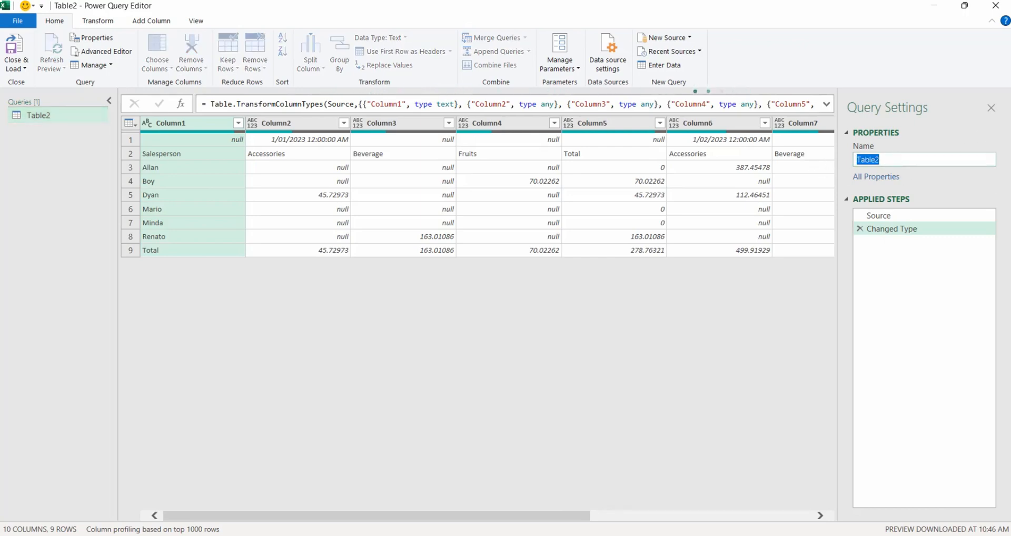
pyautogui.press('BackSpace')
pyautogui.write('Query1')
pyautogui.press('Return')
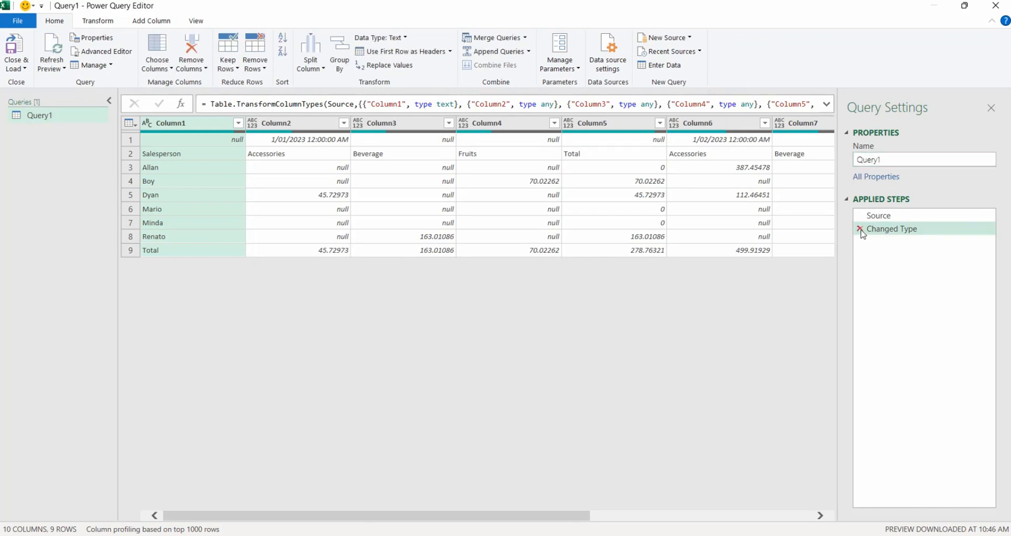
# - Delete the Changed Type applied step and transpose the table
pyautogui.click(859, 228)
pyautogui.click(212, 124)
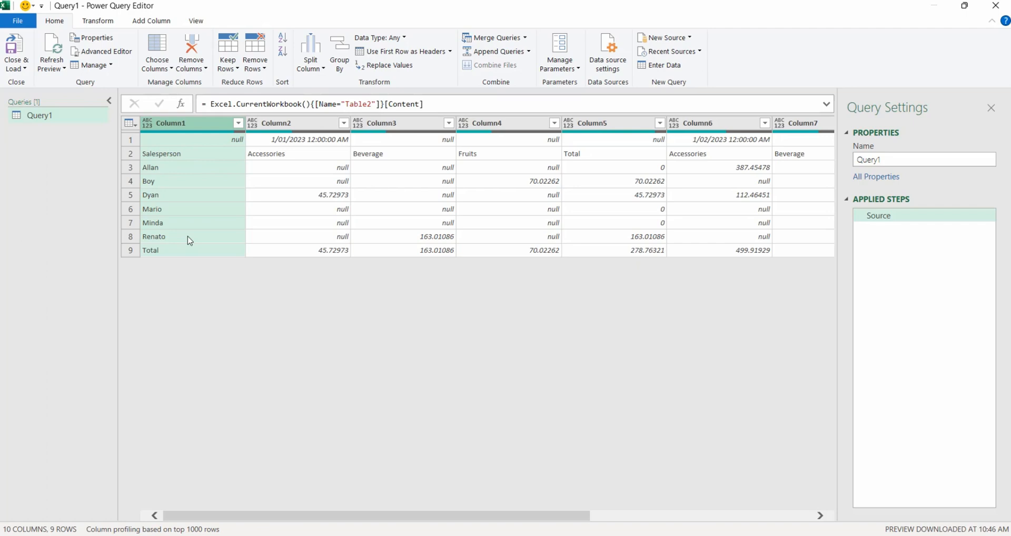
pyautogui.click(297, 212)
pyautogui.click(328, 198)
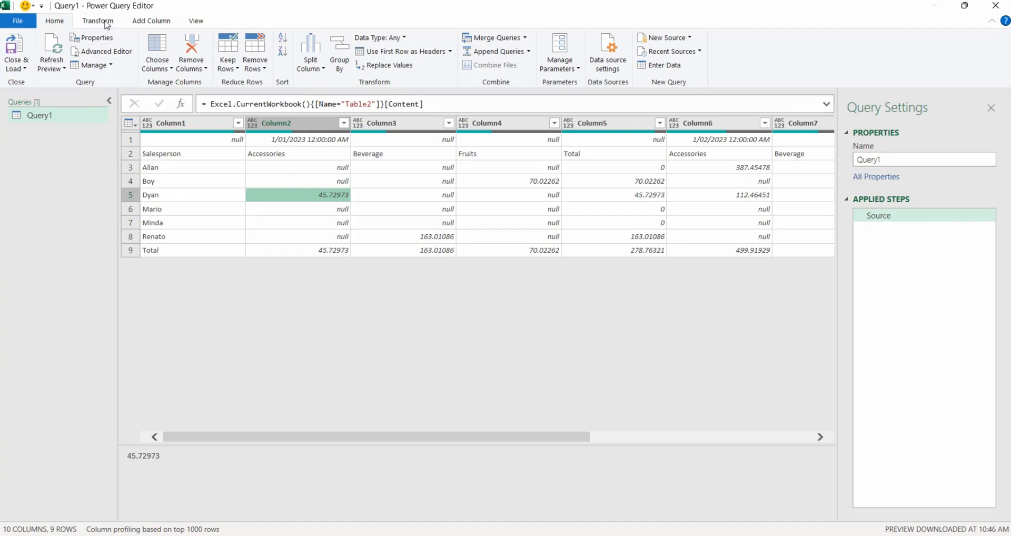
pyautogui.click(106, 24)
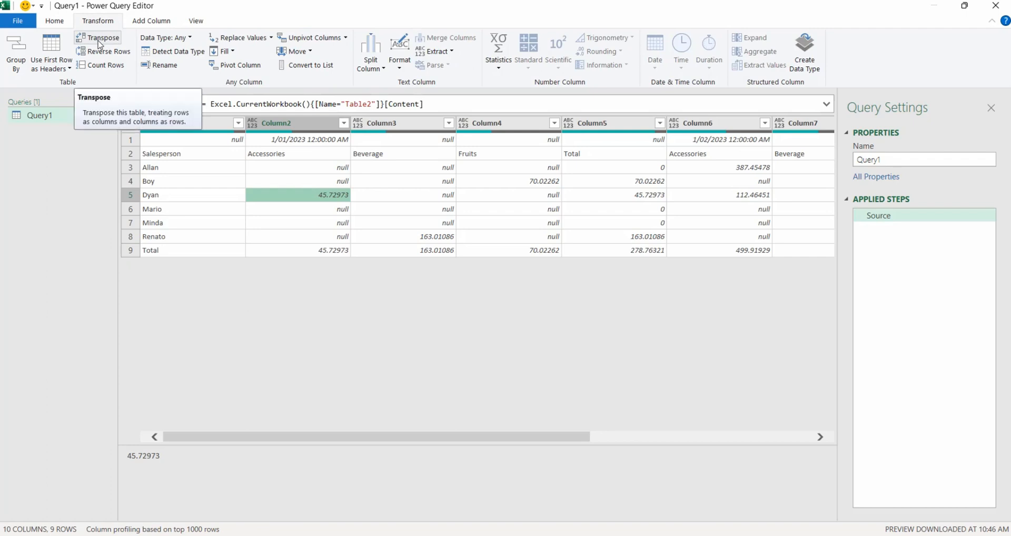
pyautogui.click(98, 41)
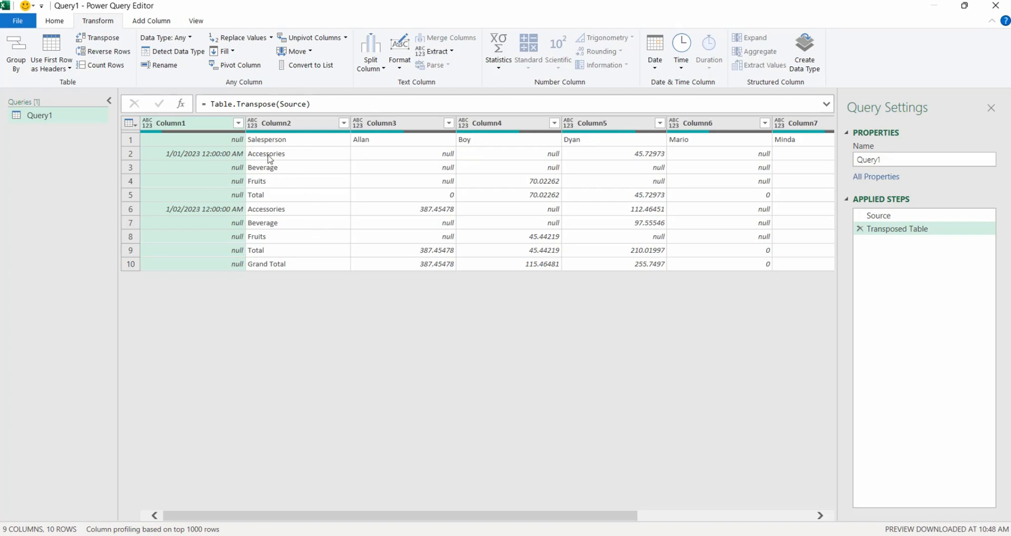
# - Fill the month dates down through the empty cells of Column1
pyautogui.click(238, 123)
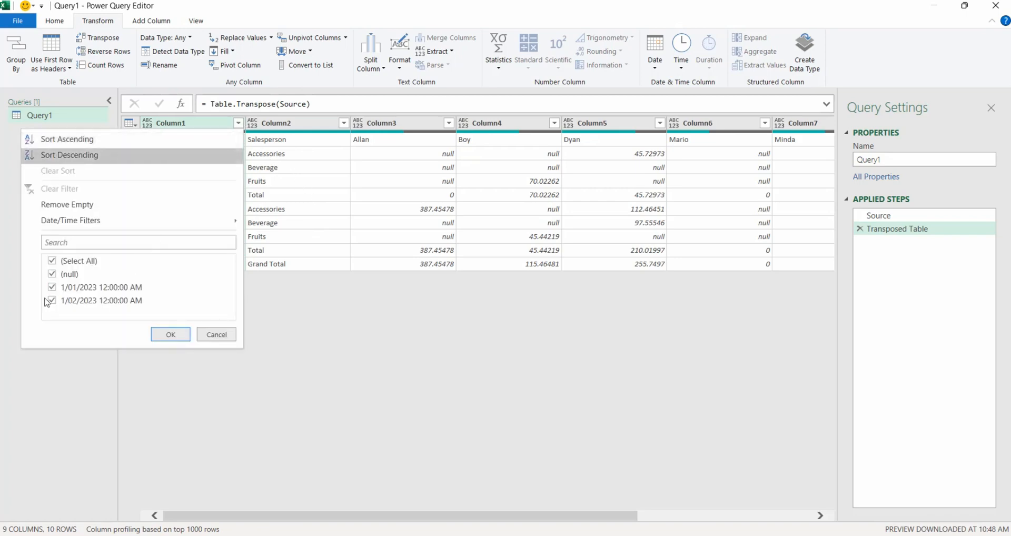
pyautogui.click(314, 186)
pyautogui.click(216, 125)
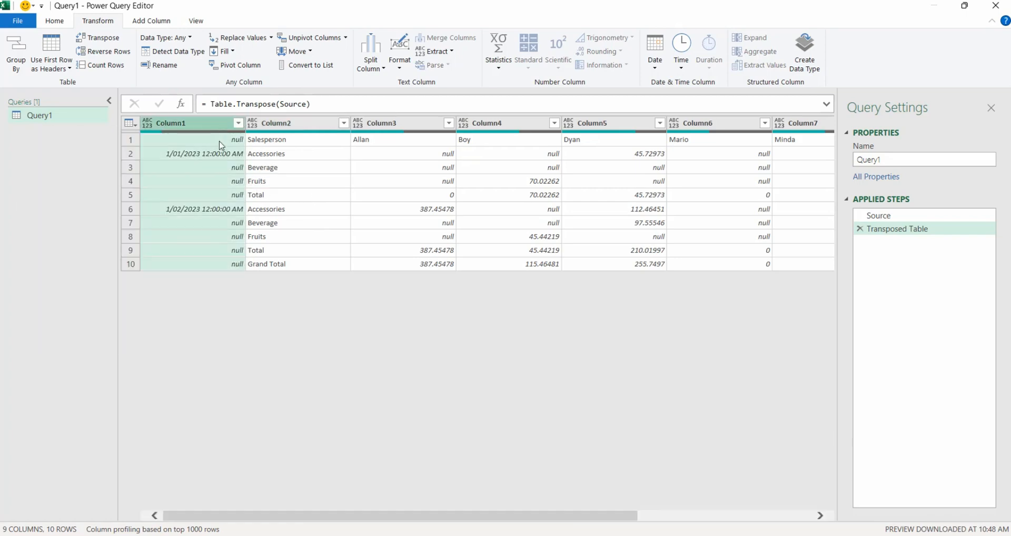
pyautogui.click(232, 51)
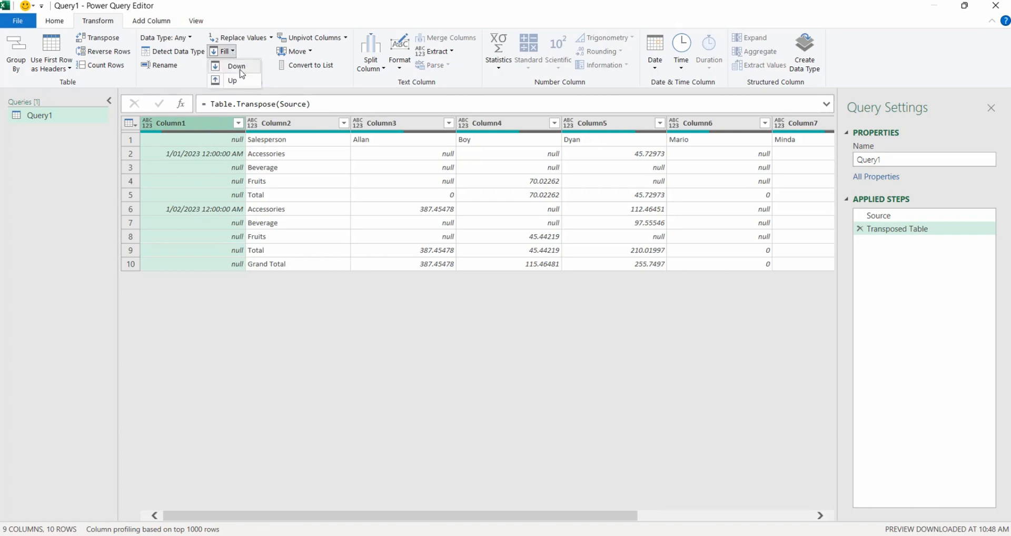
pyautogui.click(237, 66)
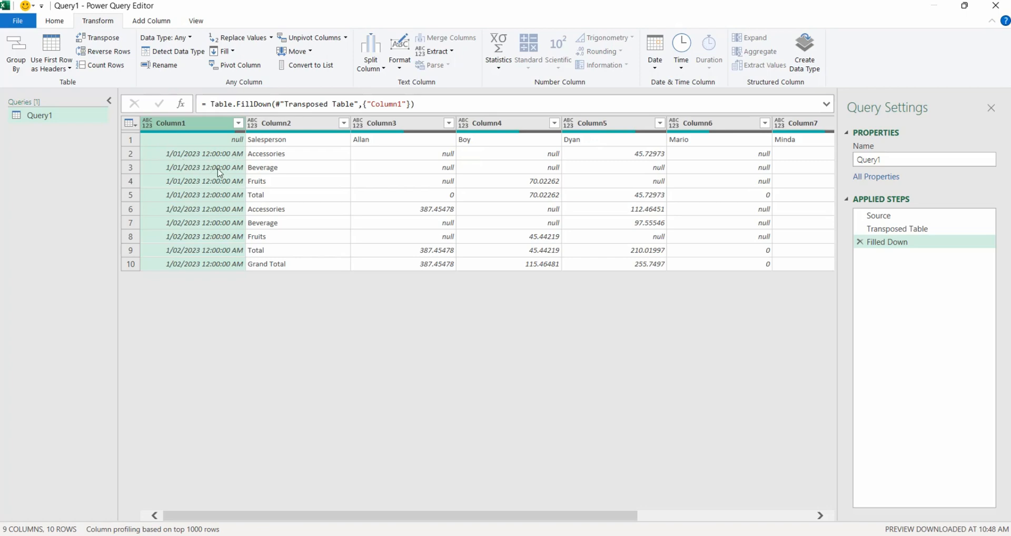
# - Promote the first row to column headers
pyautogui.click(311, 199)
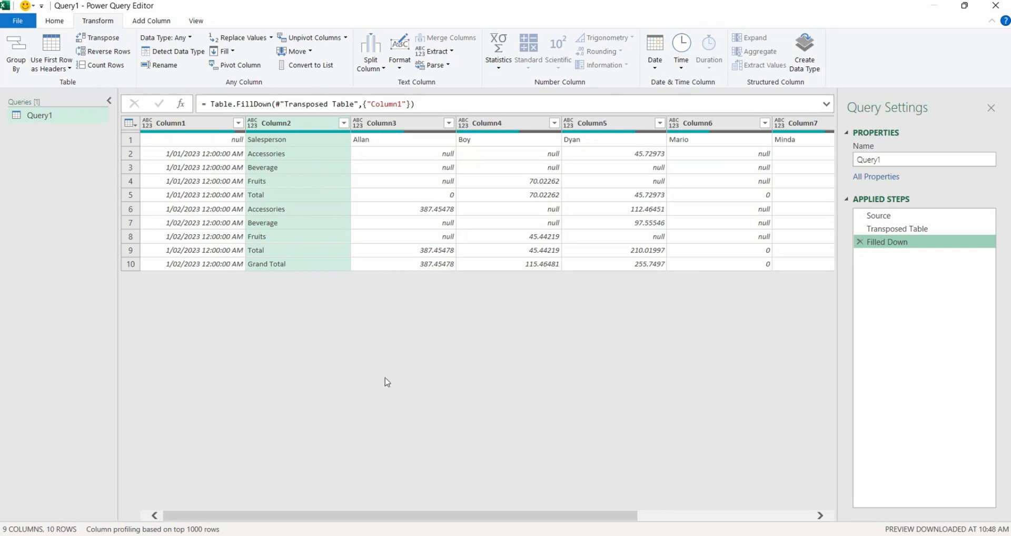
pyautogui.click(51, 68)
pyautogui.click(55, 83)
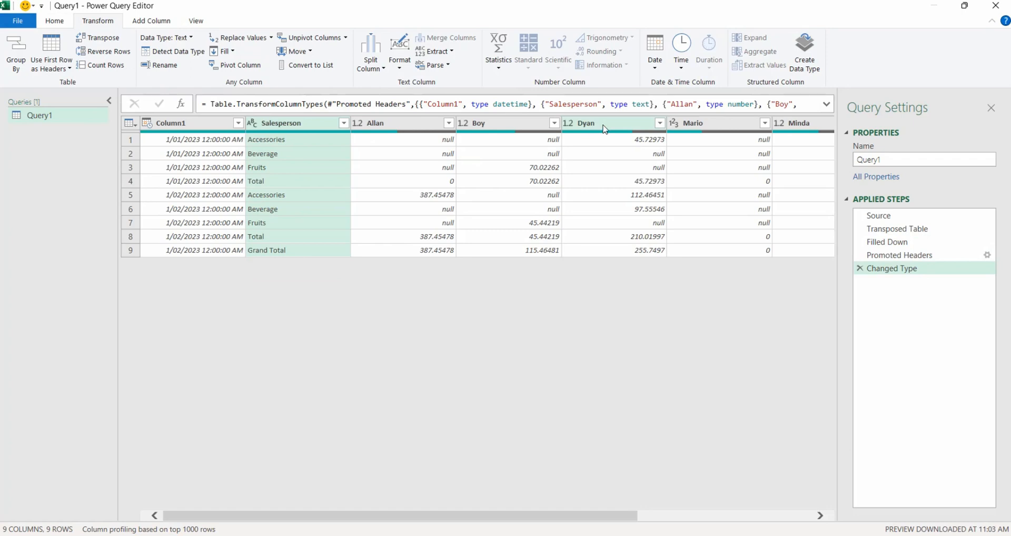
# - Delete the automatic Changed Type step and merge Column1 and Salesperson using an Equals Sign separator
pyautogui.click(209, 128)
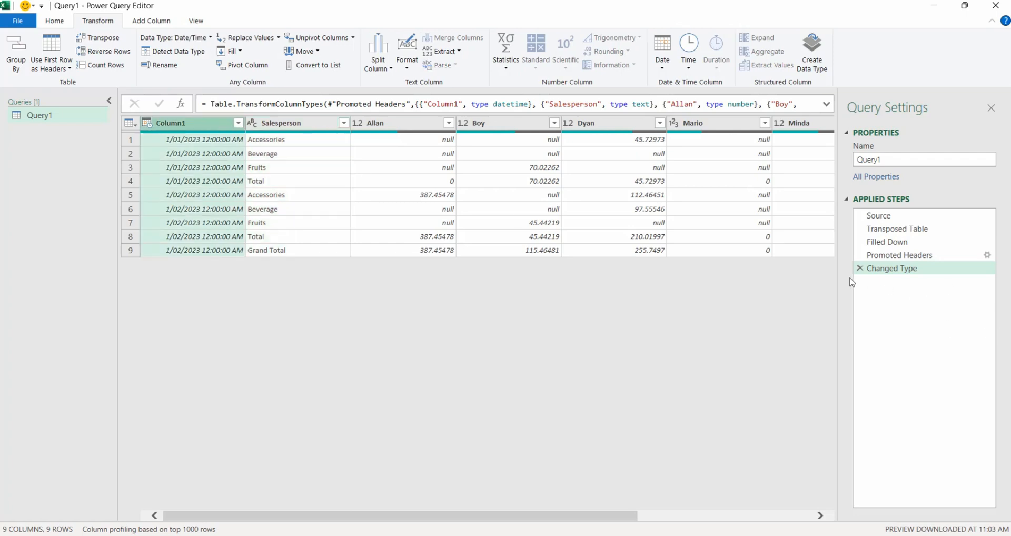
pyautogui.click(860, 268)
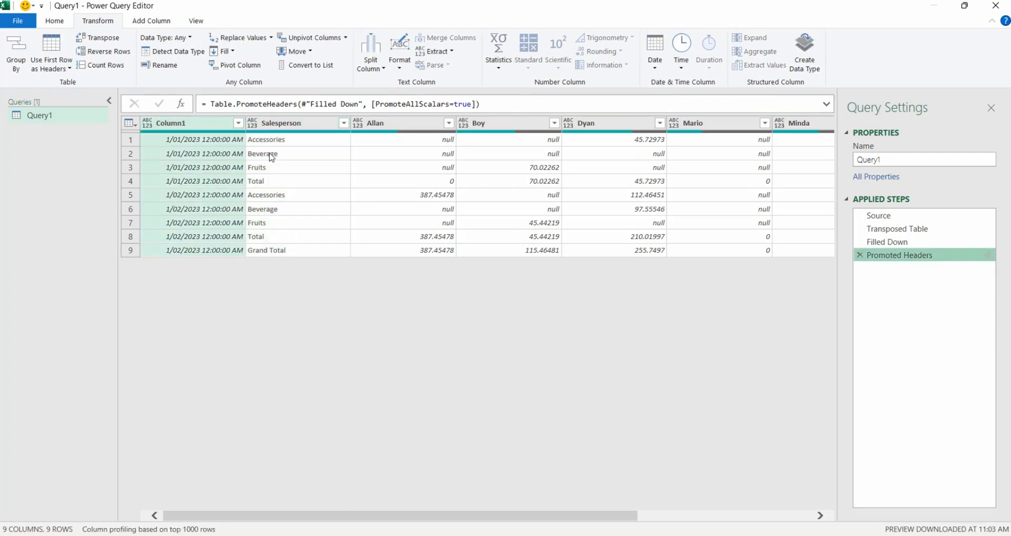
pyautogui.keyDown('ctrl'); pyautogui.click(295, 124); pyautogui.keyUp('ctrl')
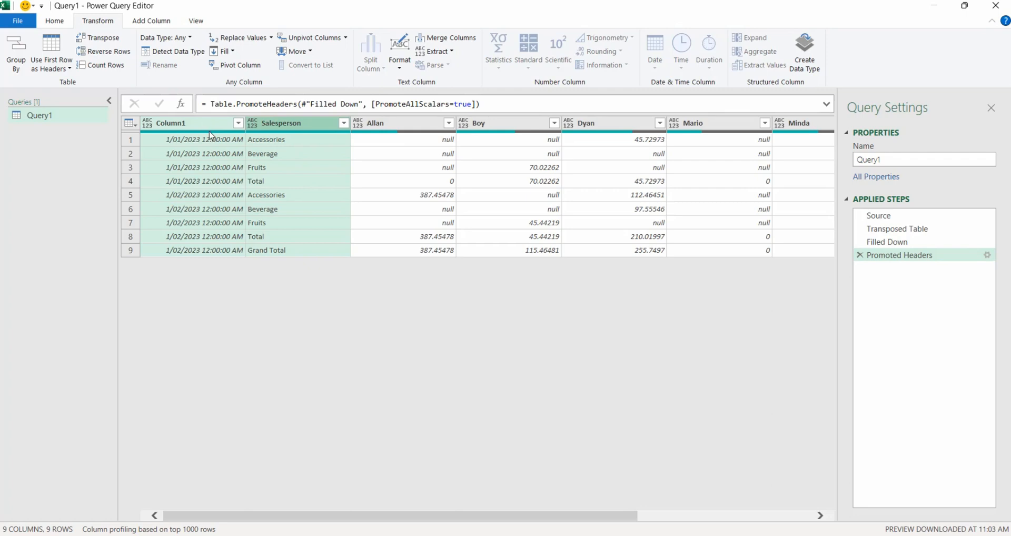
pyautogui.click(447, 38)
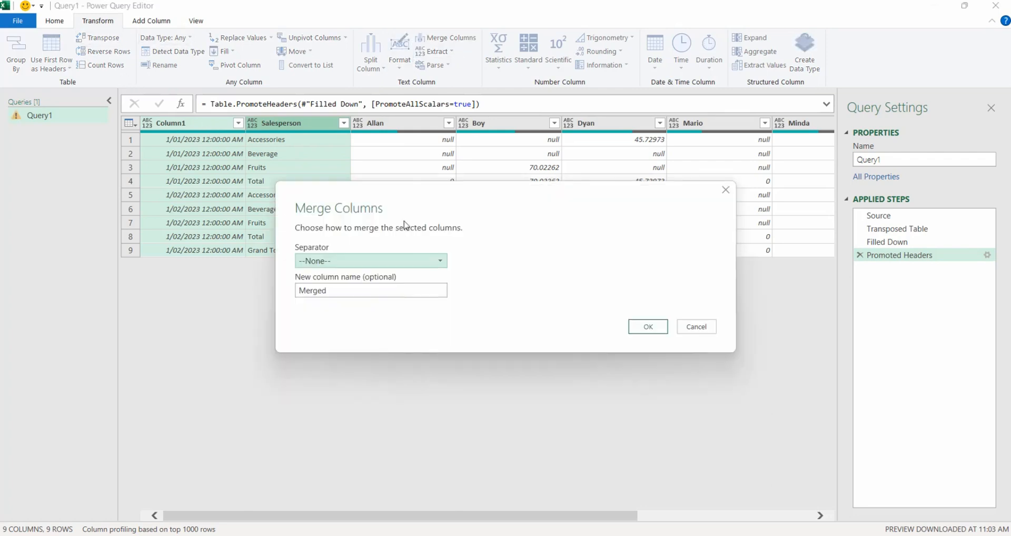
pyautogui.click(381, 265)
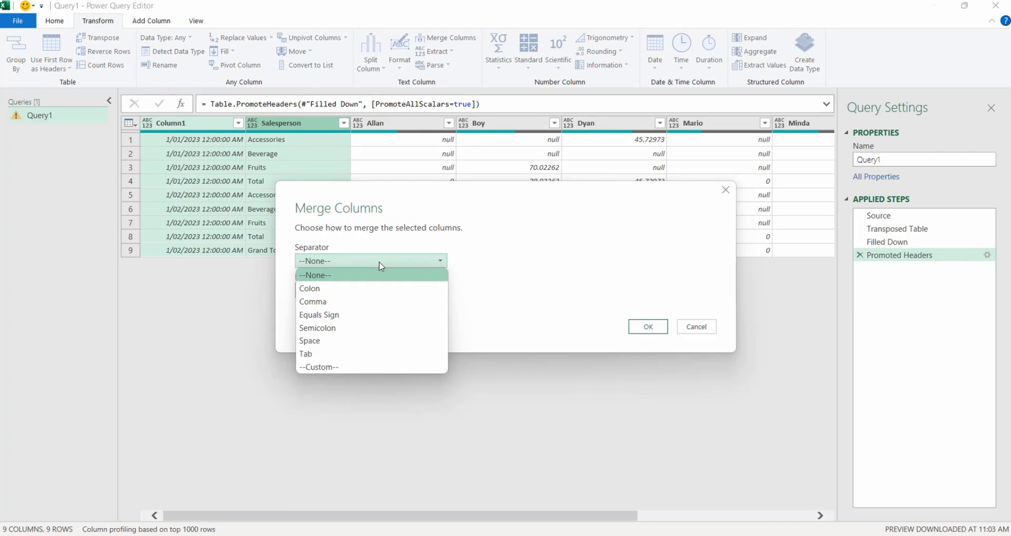
pyautogui.click(370, 316)
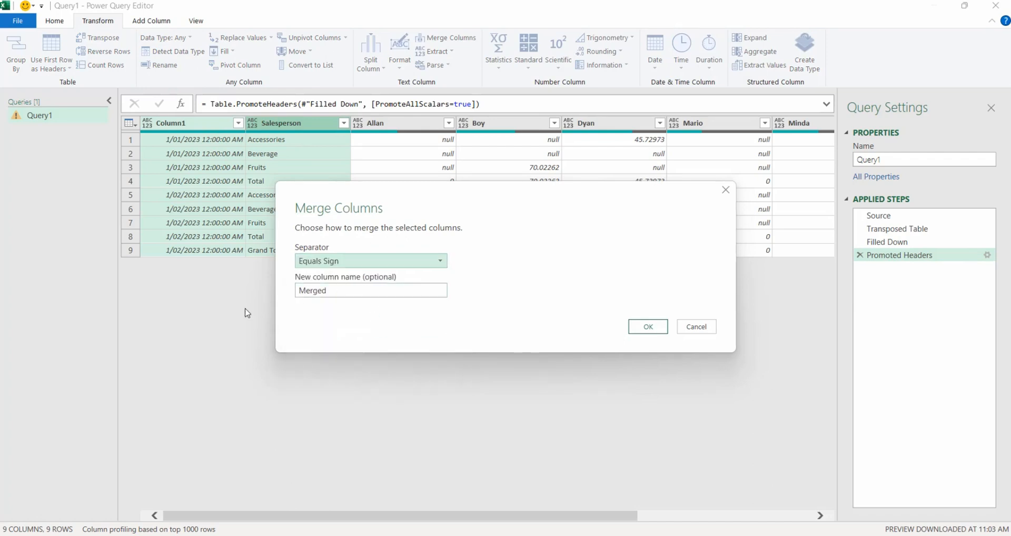
pyautogui.click(648, 327)
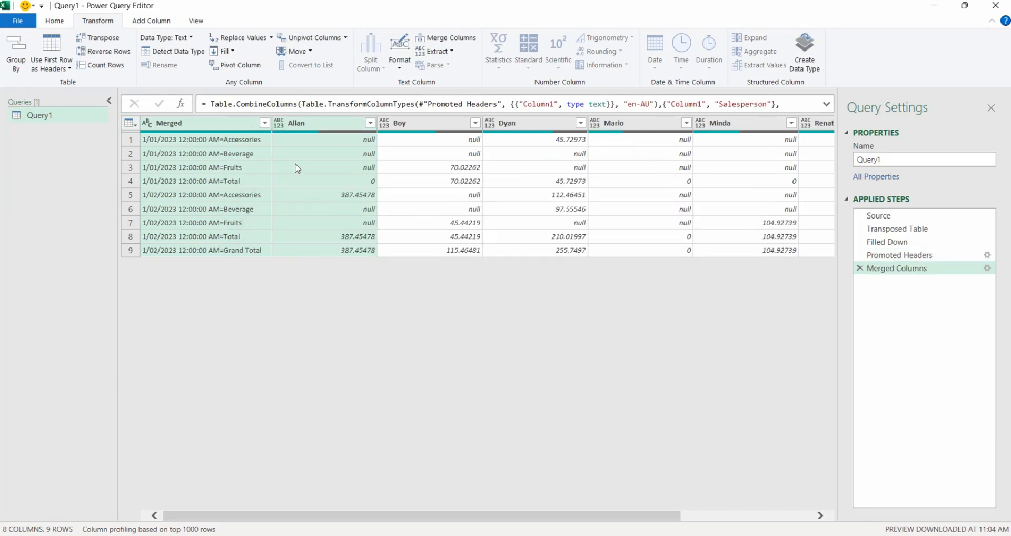
# - Unpivot all columns except the Merged column
pyautogui.click(226, 126)
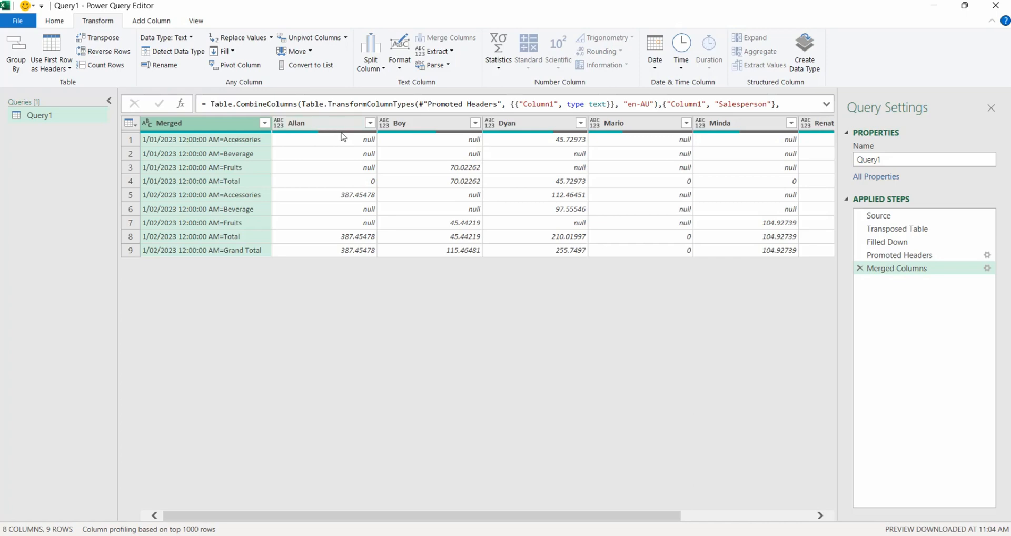
pyautogui.rightClick(200, 129)
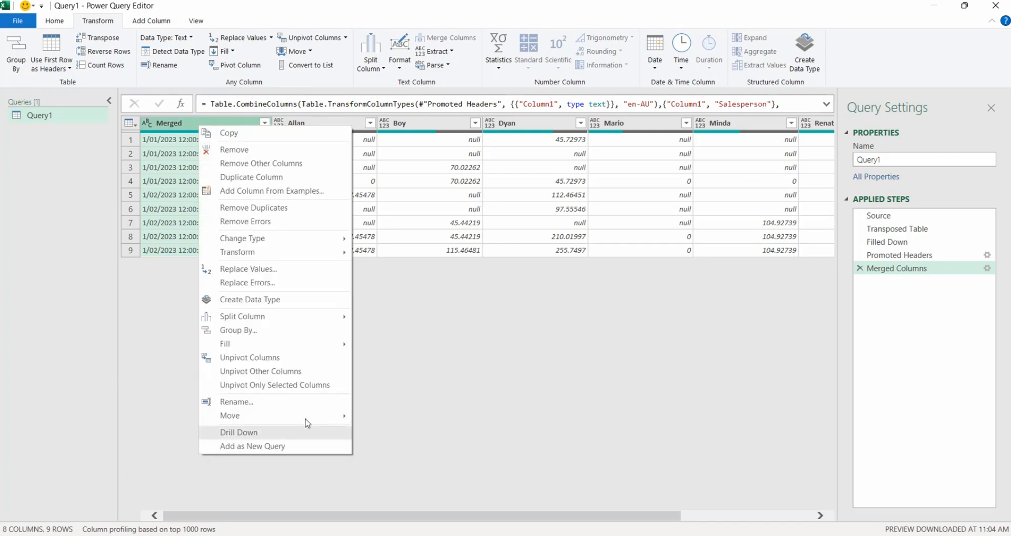
pyautogui.click(291, 374)
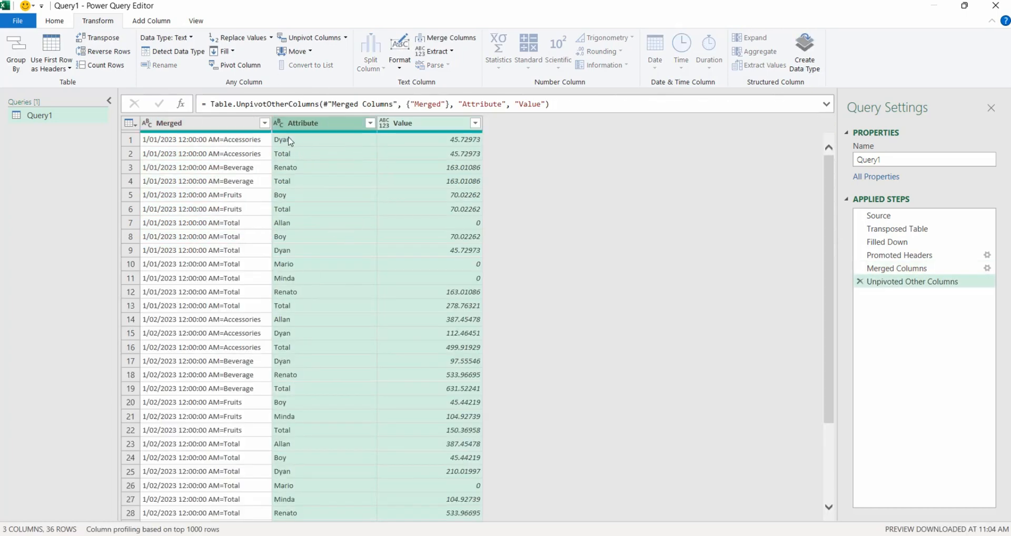
# - Split the Merged column by the Equals Sign delimiter at each occurrence
pyautogui.click(212, 127)
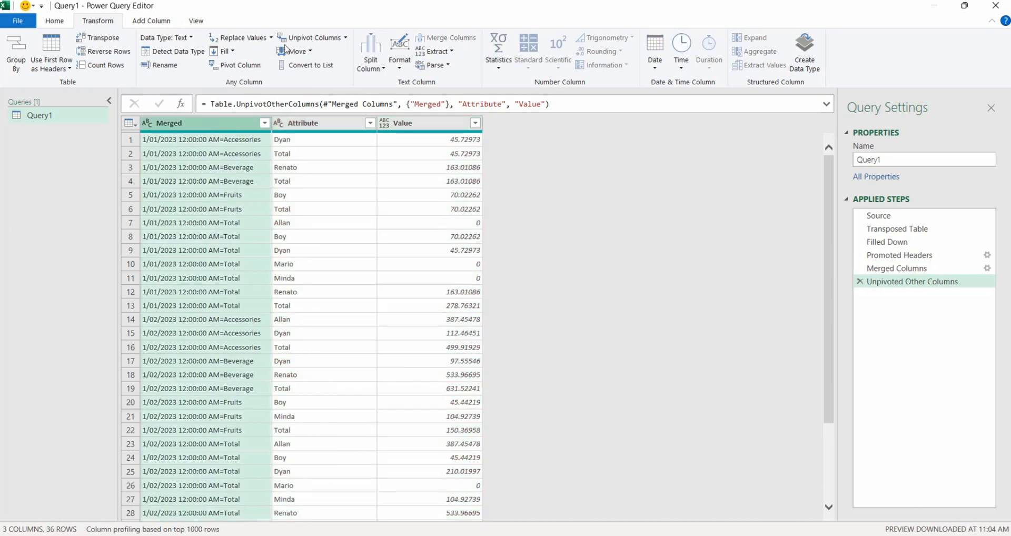
pyautogui.click(367, 71)
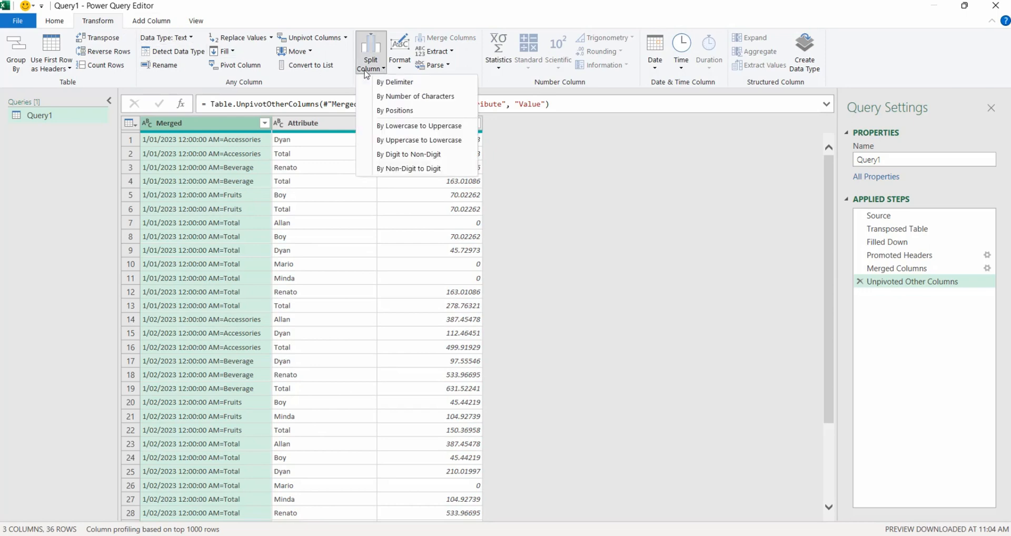
pyautogui.click(395, 82)
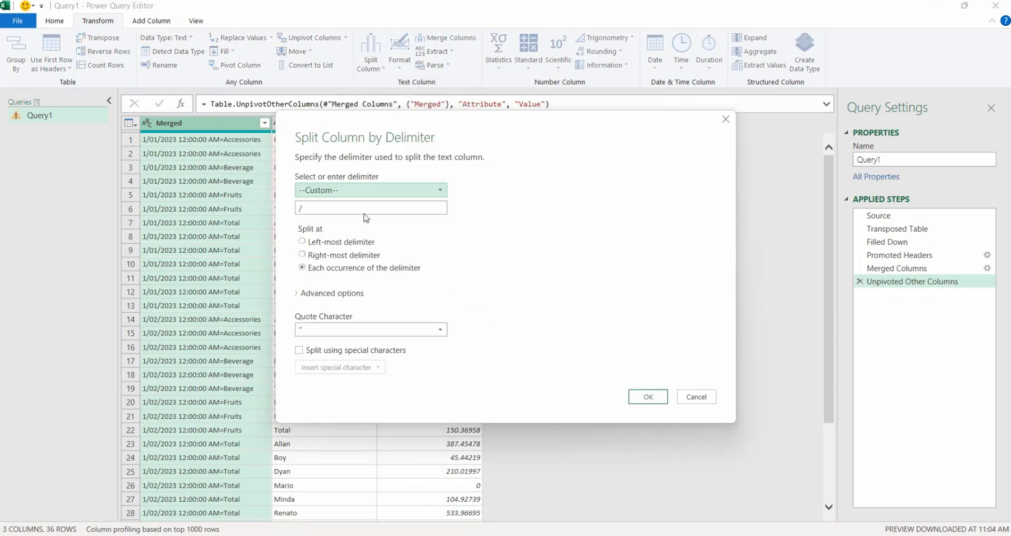
pyautogui.click(363, 192)
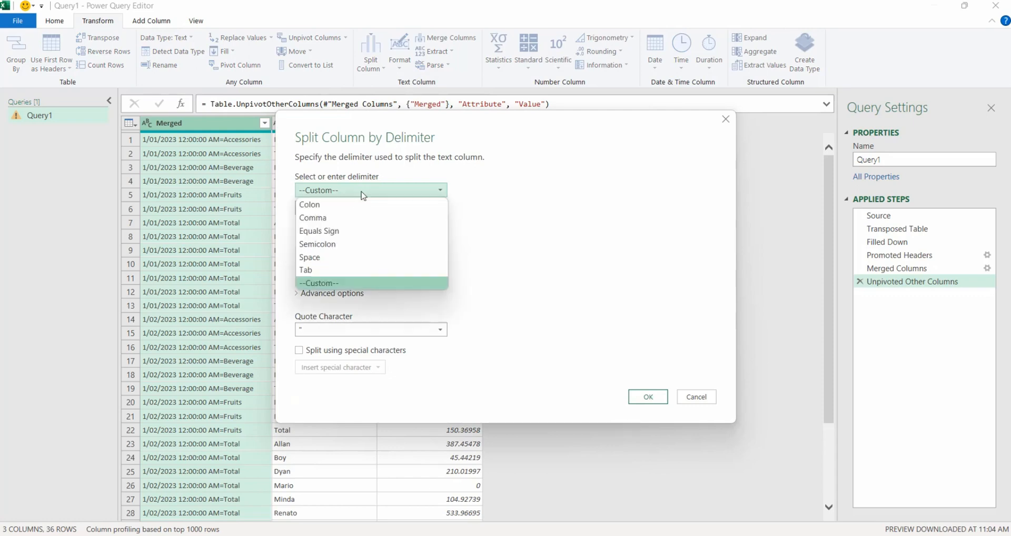
pyautogui.click(353, 235)
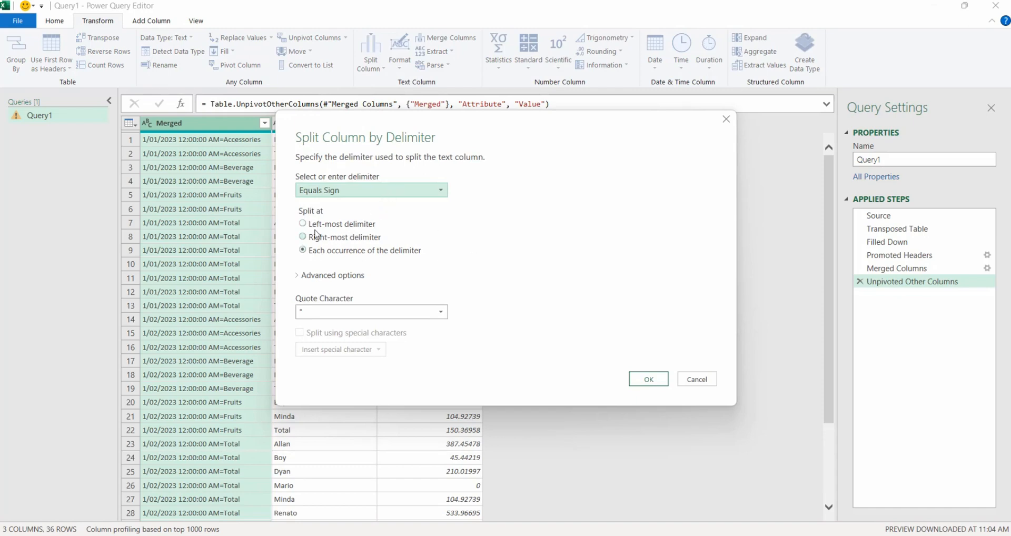
pyautogui.click(648, 380)
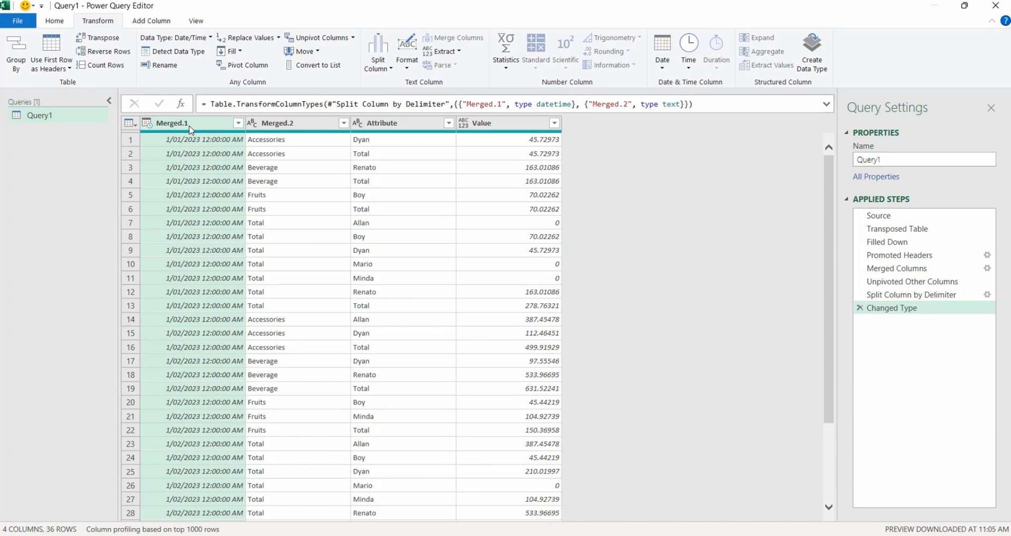
# - Undo the automatic type change and rename the Merged.1 column to Month
pyautogui.doubleClick(190, 128)
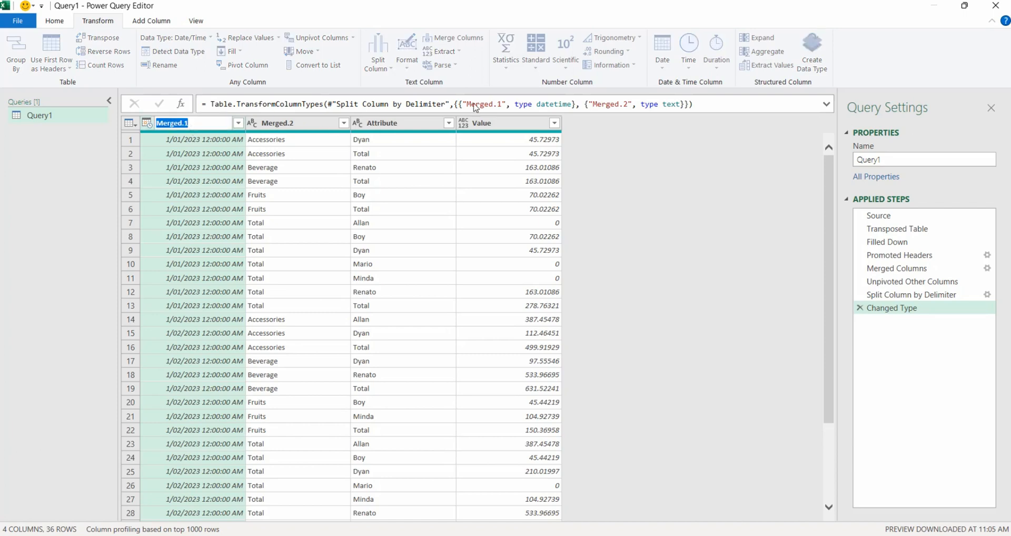
pyautogui.write('Month')
pyautogui.press('Return')
pyautogui.hotkey('ctrl', 'z')
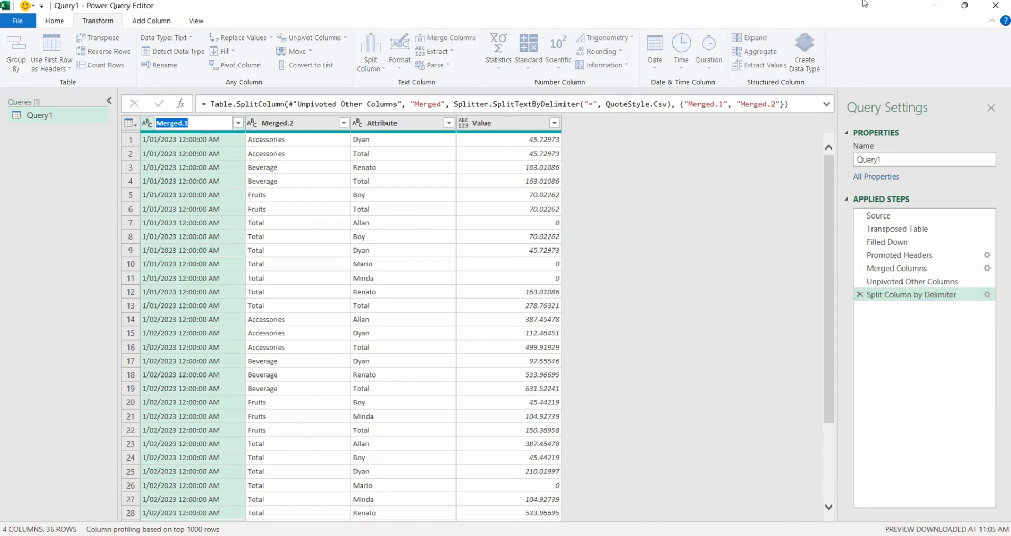
pyautogui.write('Month')
pyautogui.press('Return')
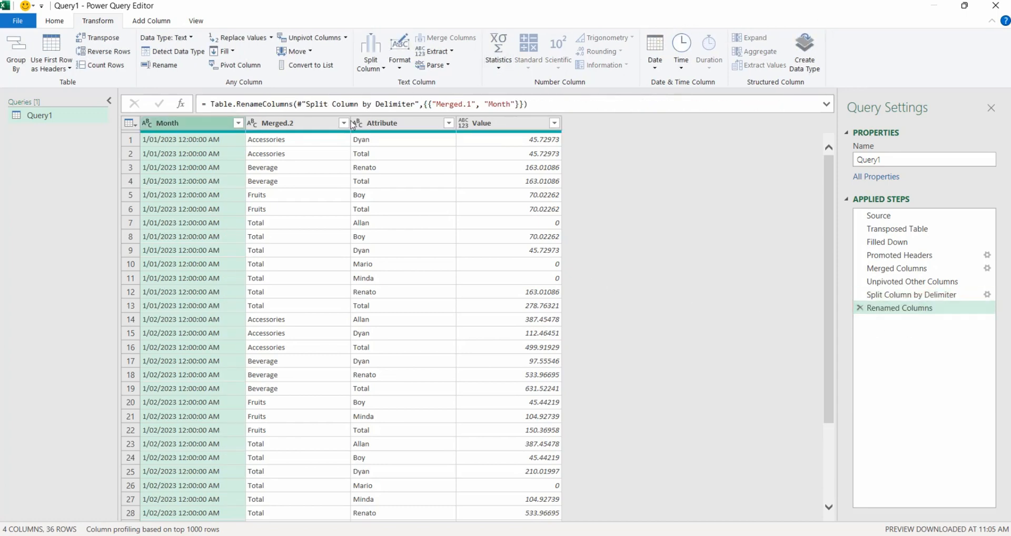
# - Rename Merged.2 to Product, Attribute to Salesperson and Value to Amount
pyautogui.doubleClick(298, 126)
pyautogui.write('P')
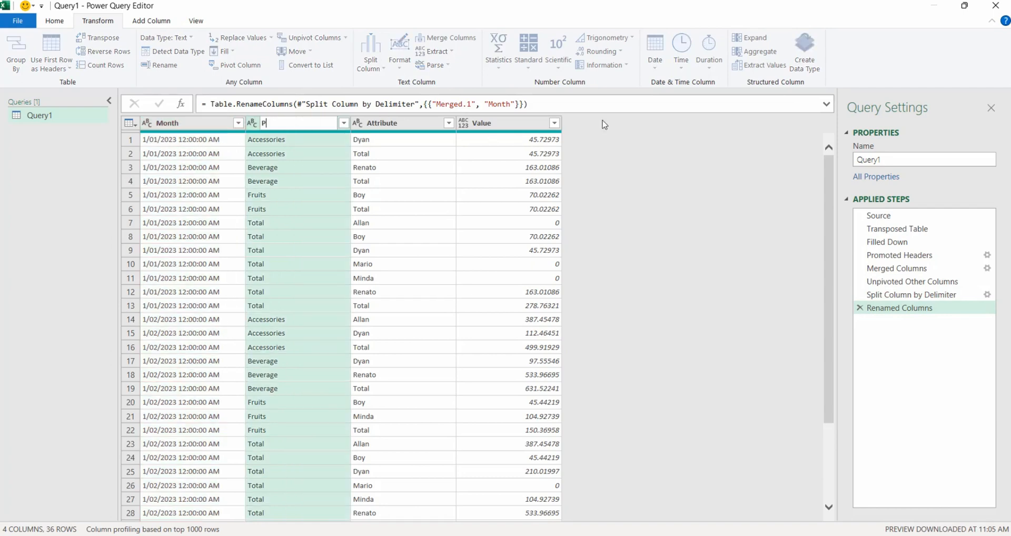
pyautogui.write('roduct')
pyautogui.press('Return')
pyautogui.doubleClick(417, 124)
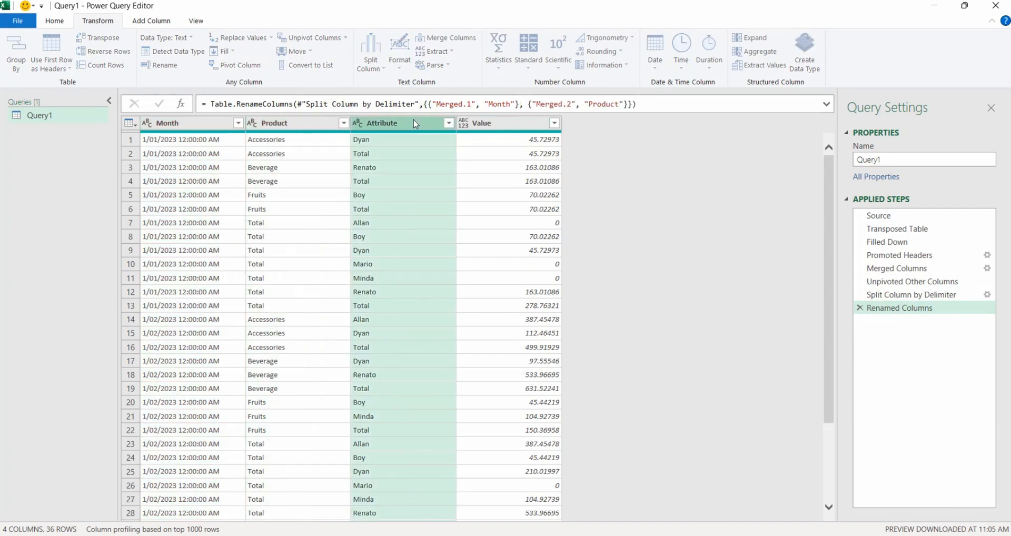
pyautogui.write('Sale')
pyautogui.write('sperson')
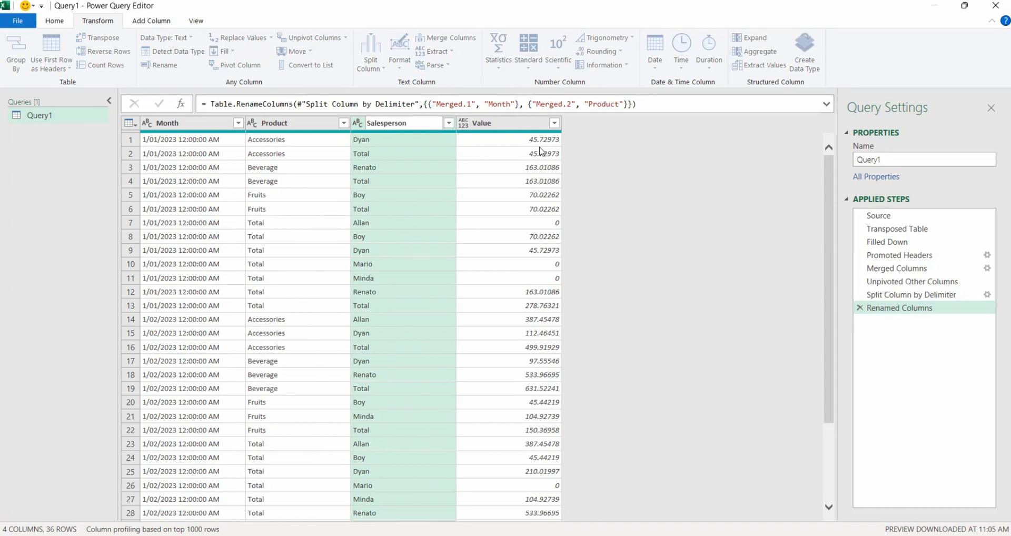
pyautogui.press('Return')
pyautogui.doubleClick(513, 127)
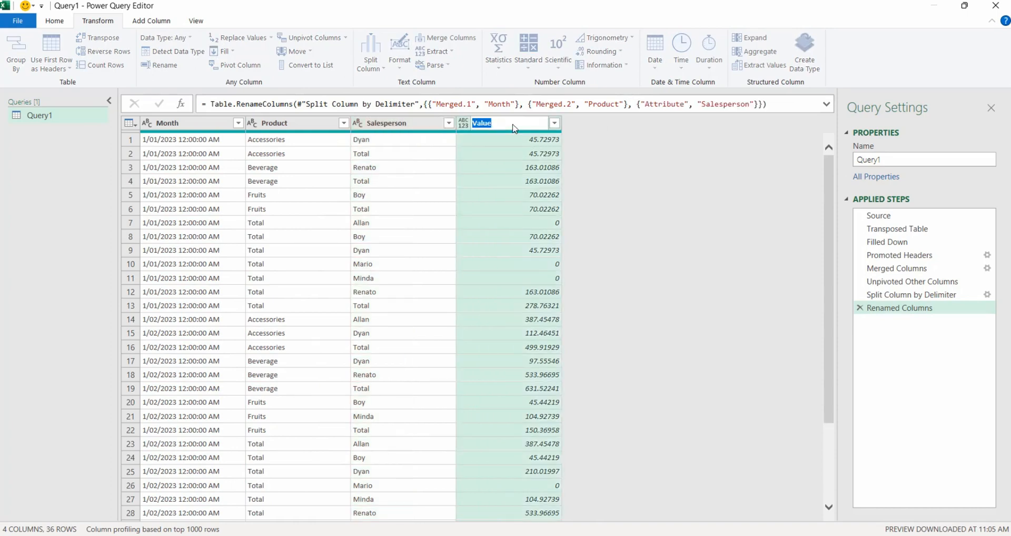
pyautogui.write('Samount')
pyautogui.press('Return')
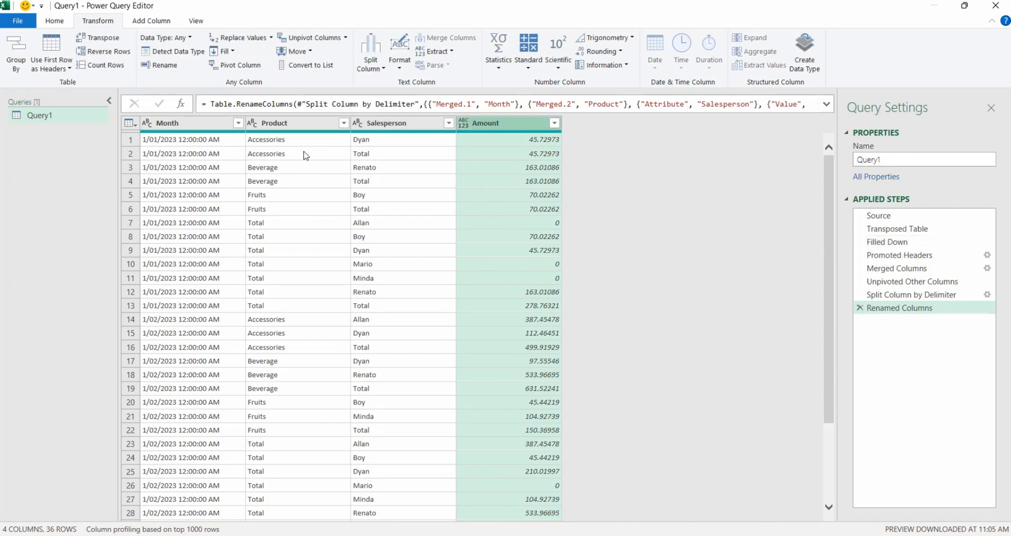
# - Filter the Salesperson column to exclude the Total entries
pyautogui.scroll(-3, 414, 208)
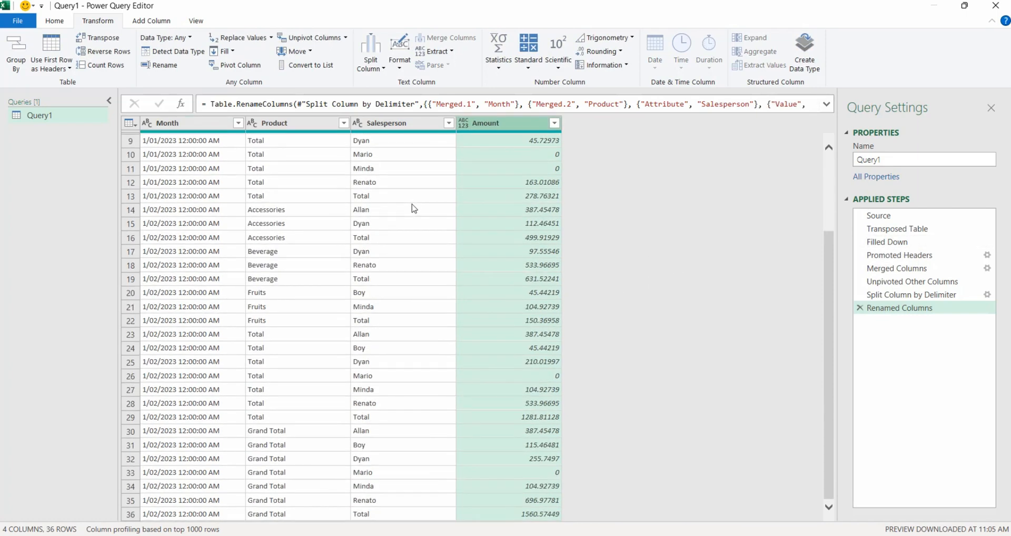
pyautogui.scroll(2, 414, 209)
pyautogui.scroll(2, 414, 209)
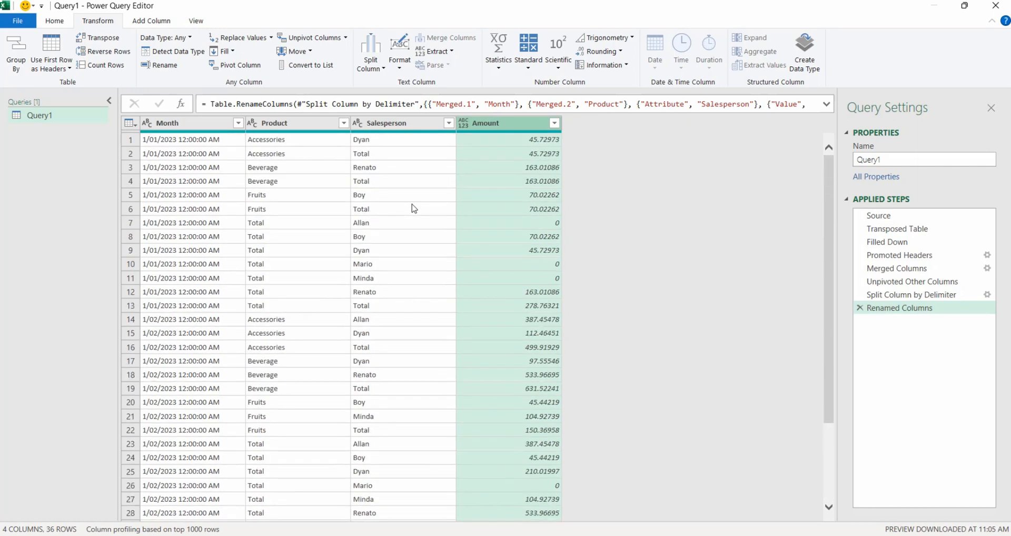
pyautogui.click(449, 124)
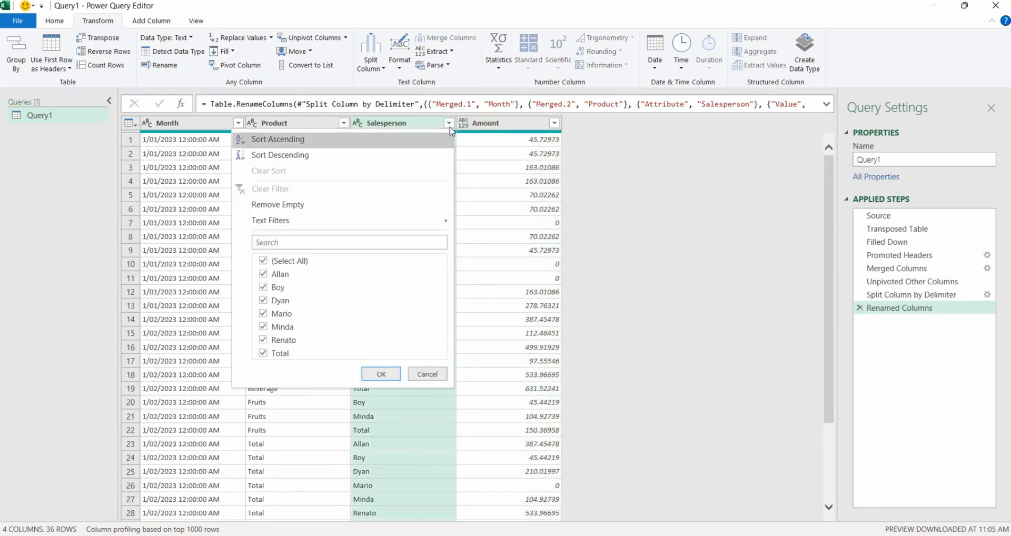
pyautogui.click(267, 353)
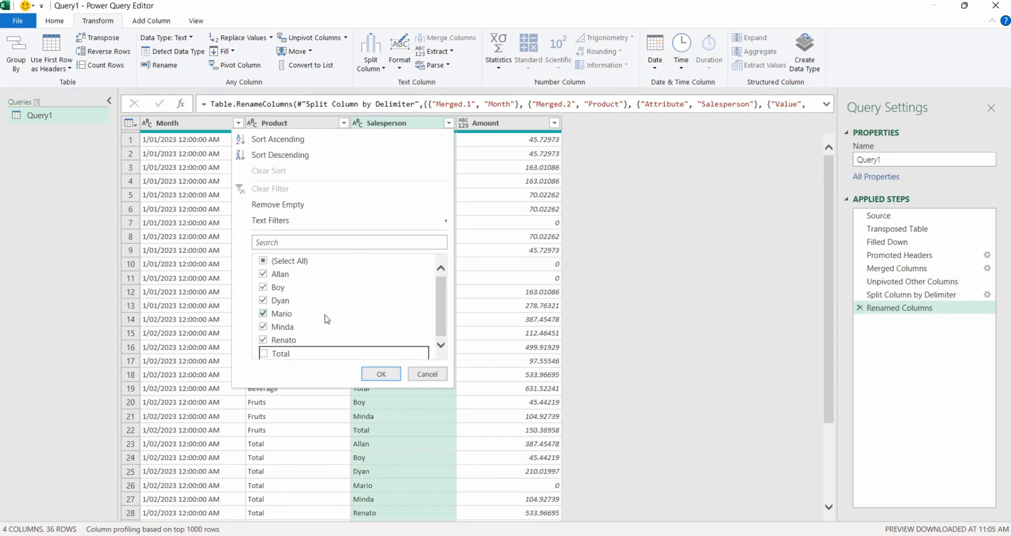
pyautogui.click(375, 375)
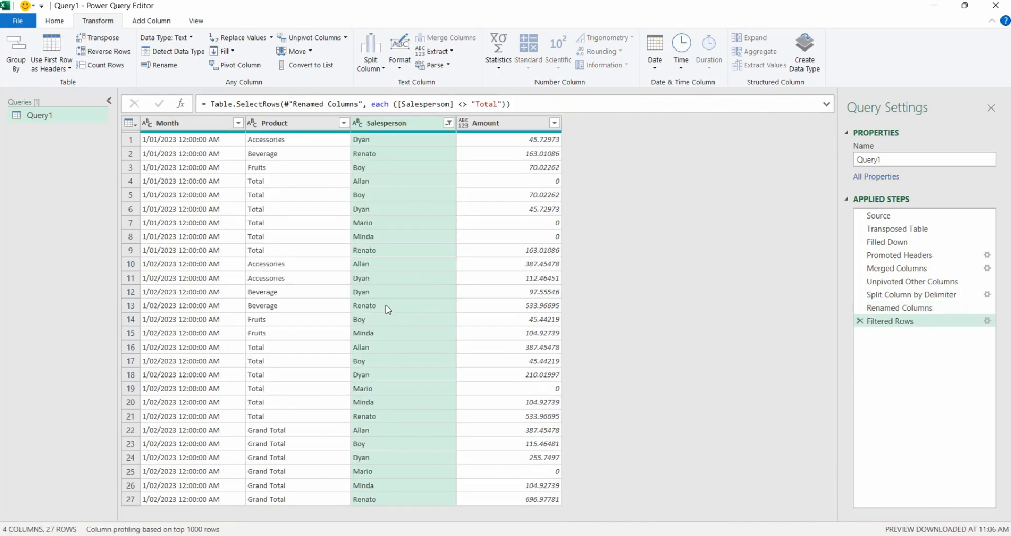
# - Filter the Product column to exclude the Grand Total and Total entries
pyautogui.click(344, 123)
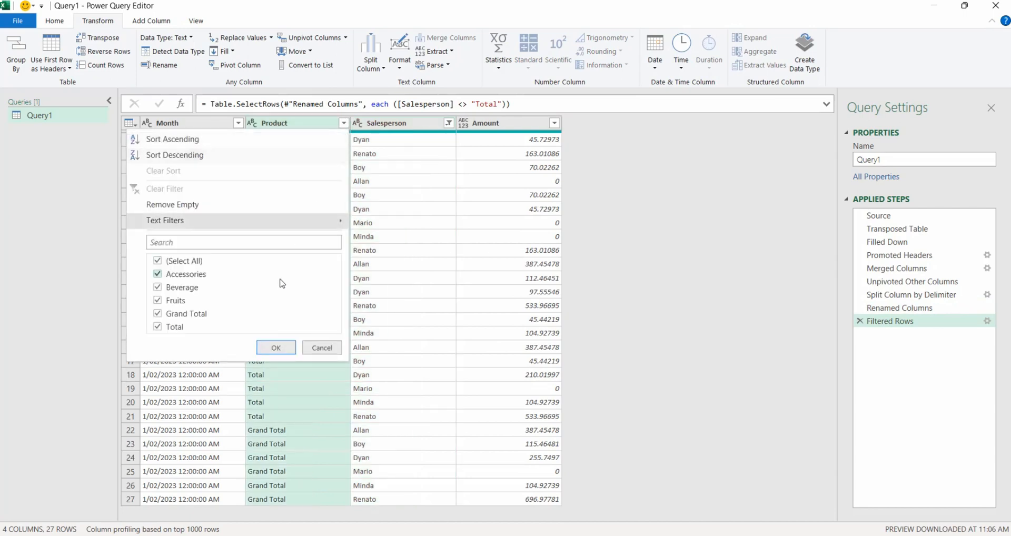
pyautogui.click(157, 313)
pyautogui.click(158, 326)
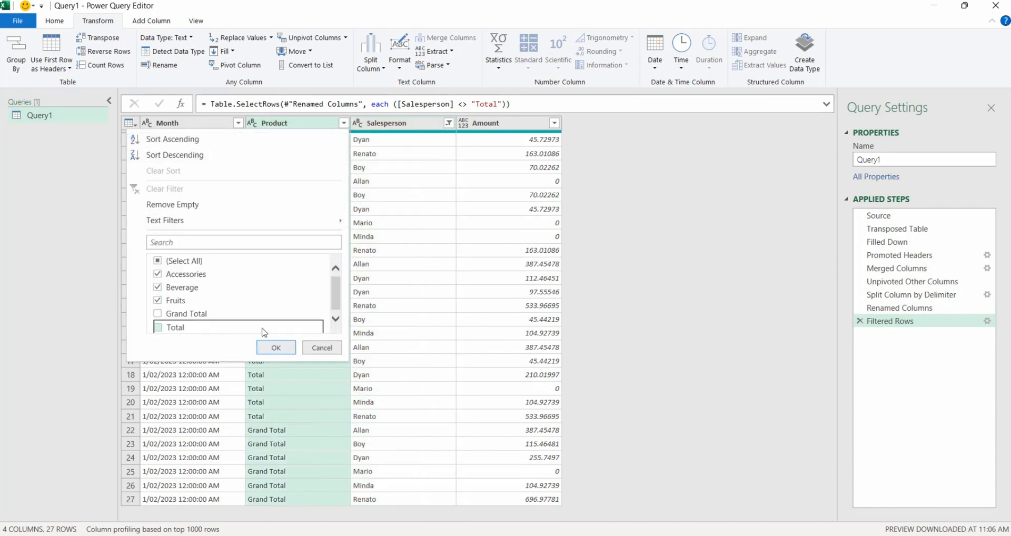
pyautogui.click(273, 348)
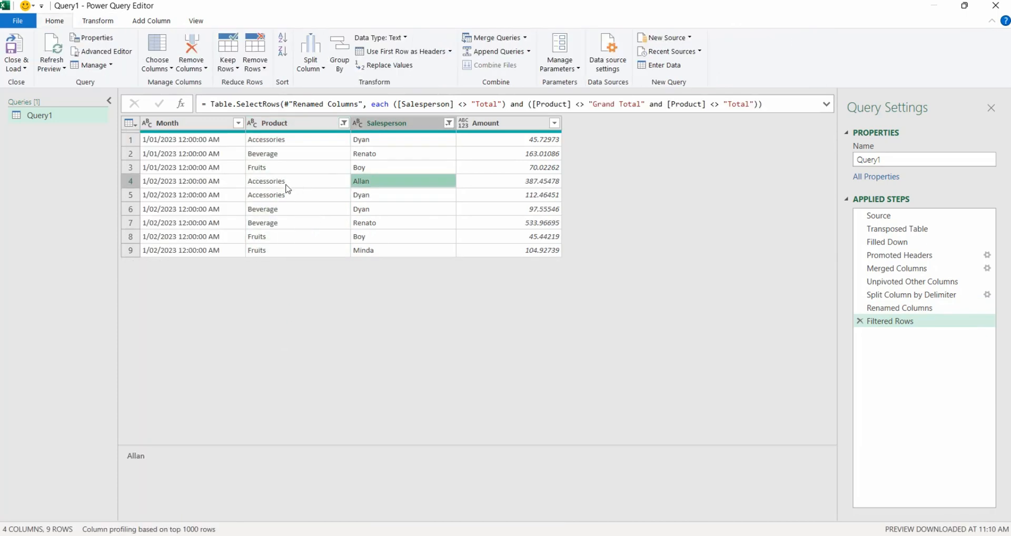
# - Select all columns and automatically detect their data types
pyautogui.hotkey('ctrl', 'a')
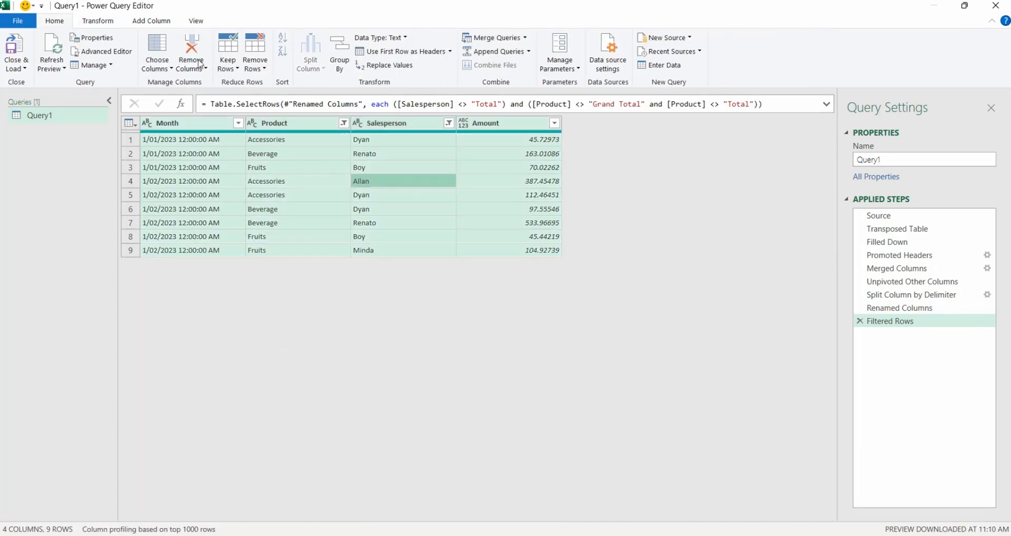
pyautogui.click(84, 21)
pyautogui.click(174, 51)
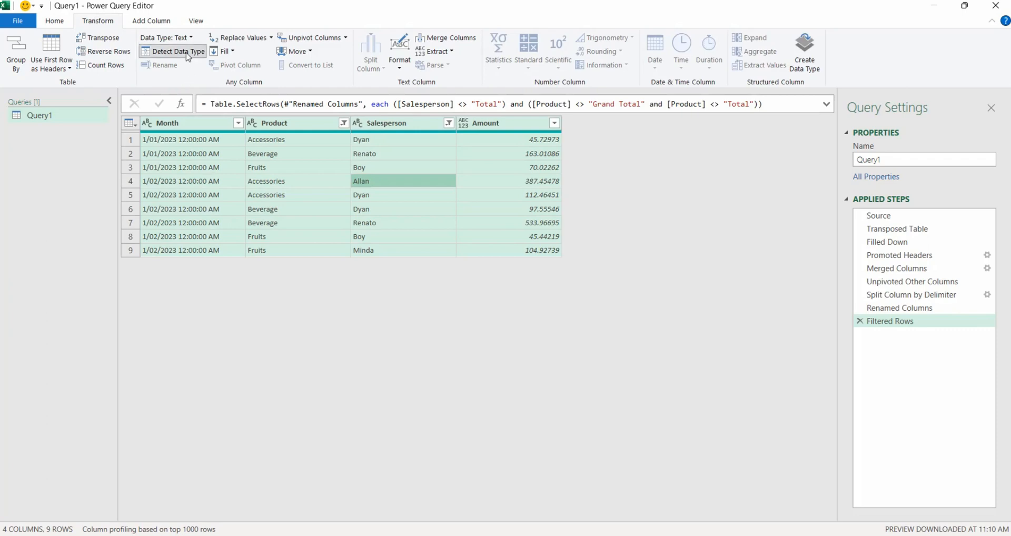
# - Change the Month column's type to Date and the Amount column's type to Currency
pyautogui.click(147, 123)
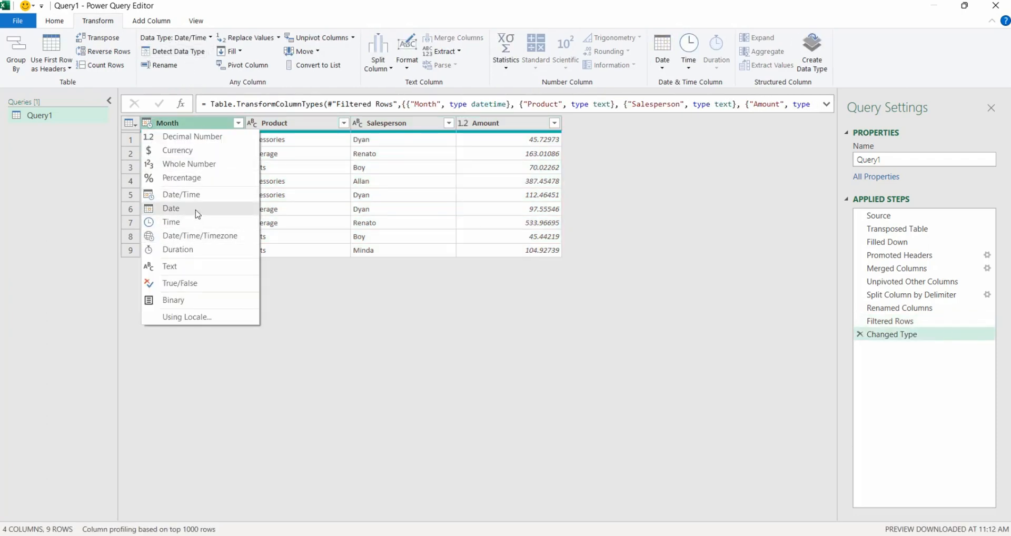
pyautogui.click(198, 210)
pyautogui.click(551, 309)
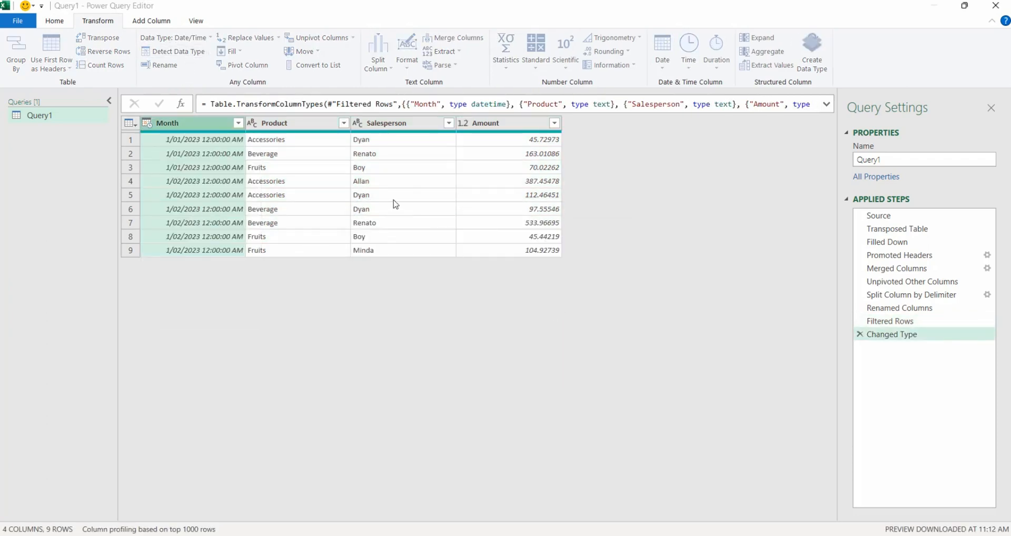
pyautogui.click(466, 195)
pyautogui.click(463, 124)
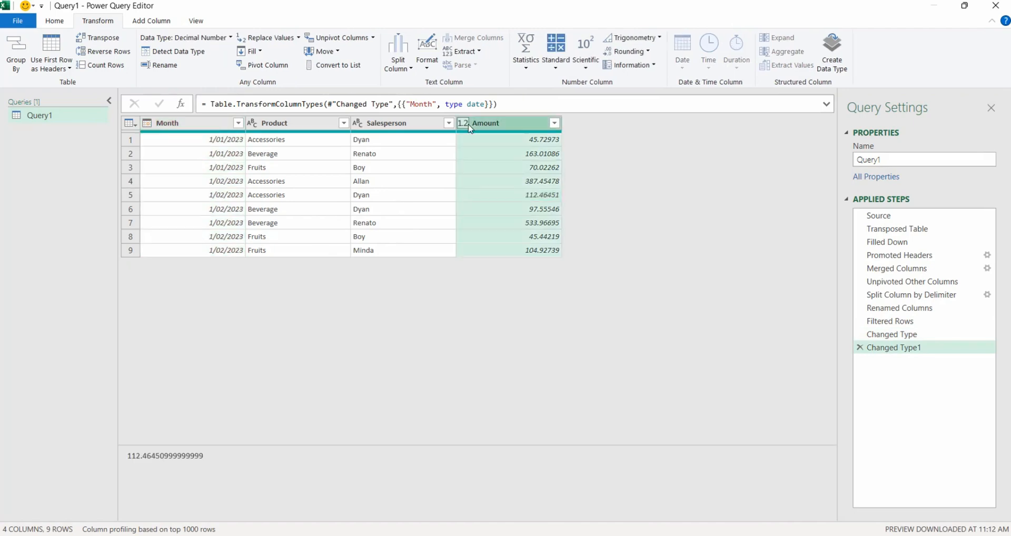
pyautogui.click(441, 167)
pyautogui.click(463, 124)
pyautogui.click(489, 152)
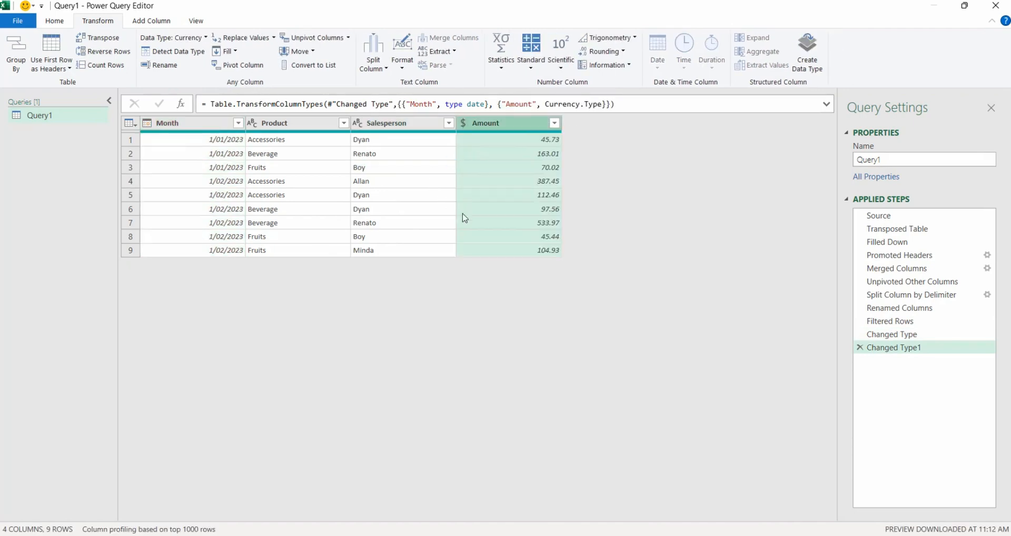
# - Close the Power Query Editor and load the query to the workbook
pyautogui.click(349, 200)
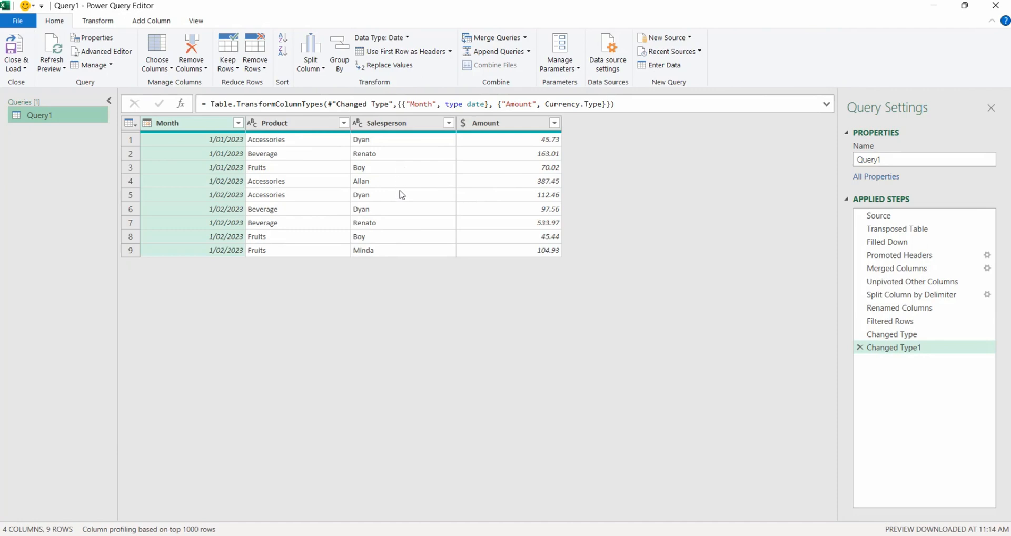
pyautogui.click(16, 66)
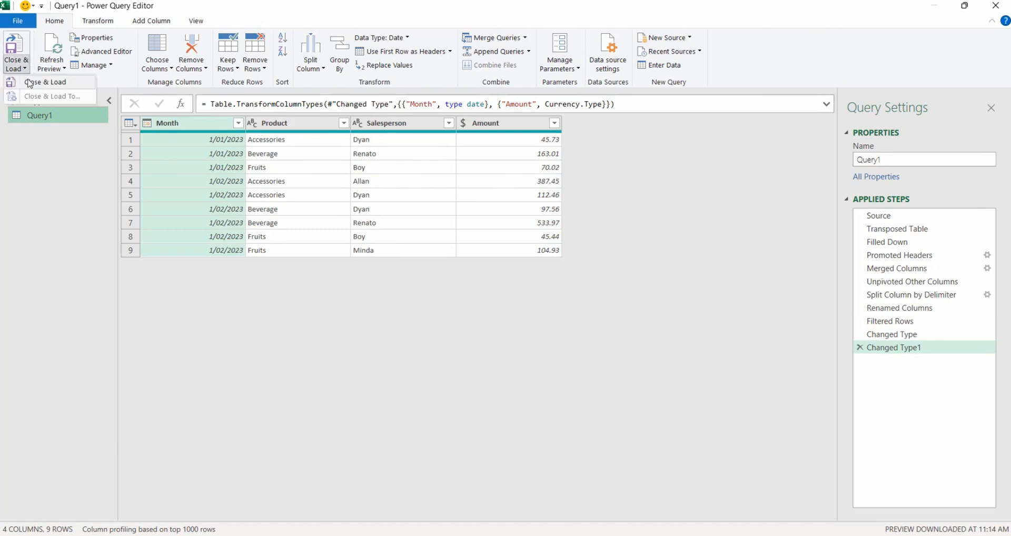
pyautogui.click(32, 82)
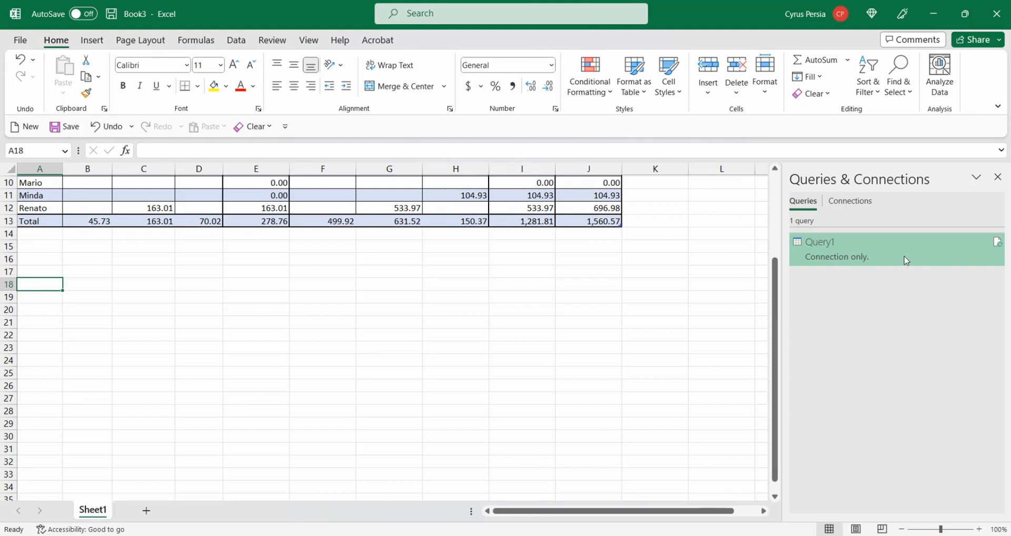
# - Load Query1 as a PivotTable Report into the existing worksheet at cell A18
pyautogui.moveTo(906, 260)
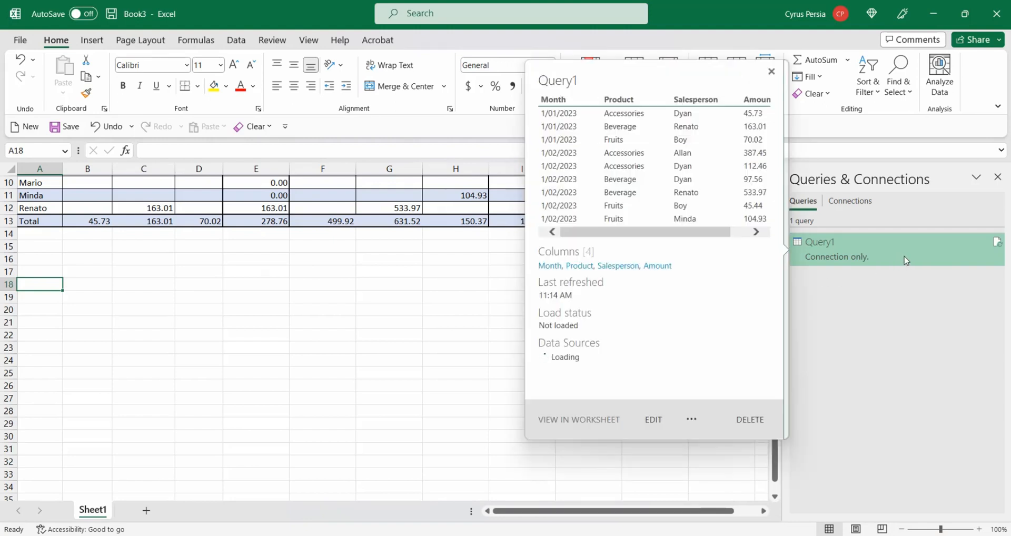
pyautogui.click(691, 420)
pyautogui.click(716, 437)
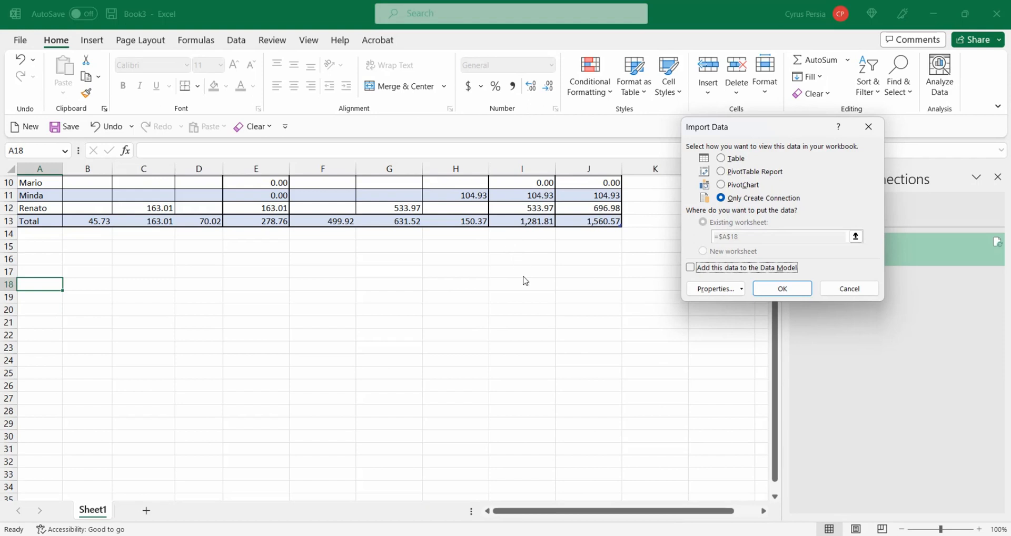
pyautogui.click(723, 174)
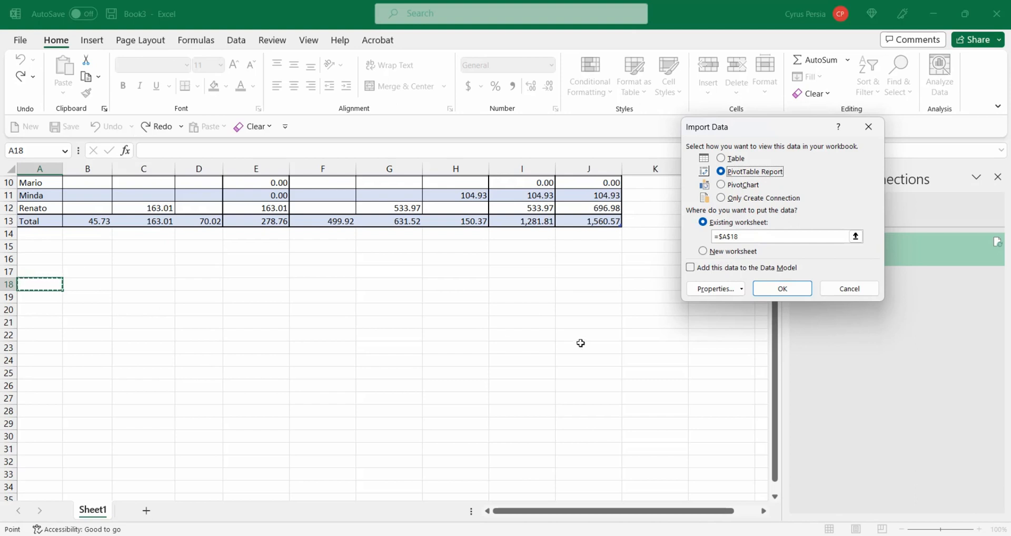
pyautogui.click(776, 290)
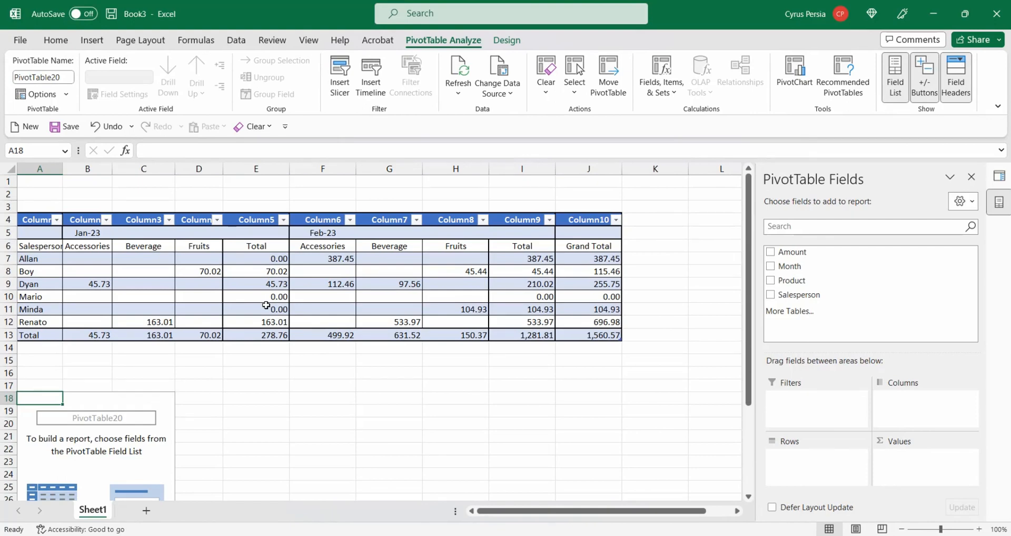
pyautogui.scroll(-1, 266, 305)
pyautogui.scroll(1, 266, 306)
pyautogui.scroll(-3, 238, 346)
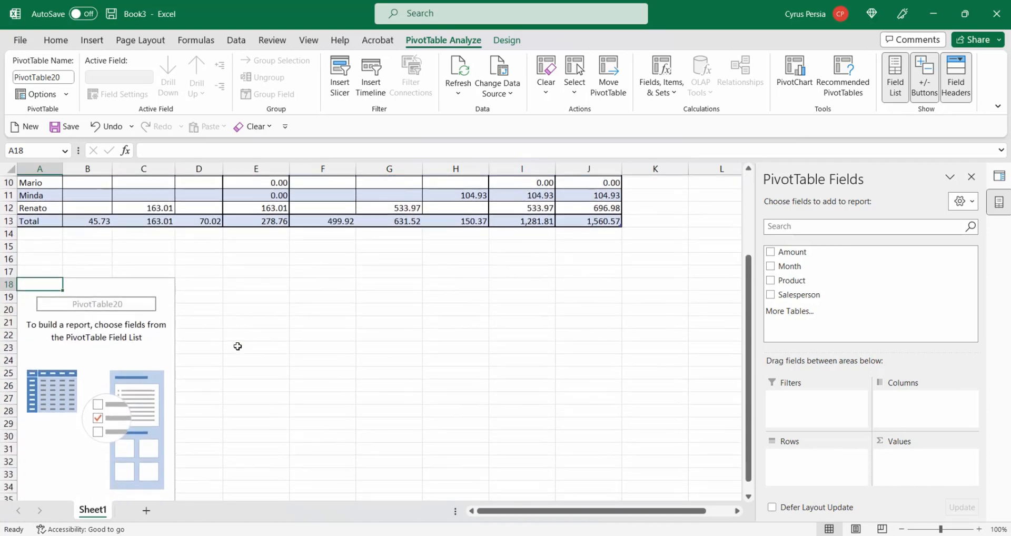
pyautogui.scroll(2, 237, 346)
pyautogui.scroll(-1, 237, 346)
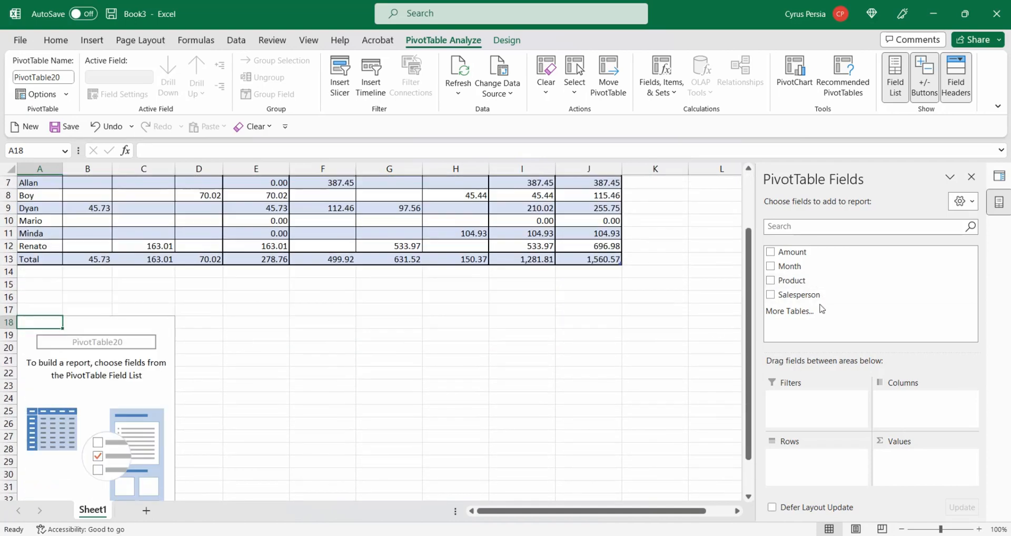
# - Build the PivotTable with Salesperson as rows, Month and Product as columns, and Amount as summed values
pyautogui.click(816, 295)
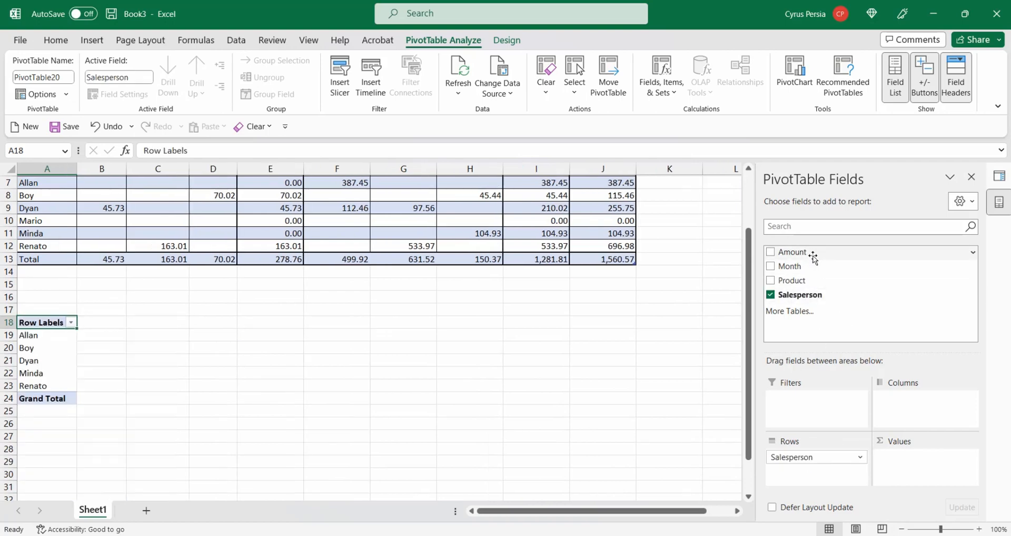
pyautogui.moveTo(808, 267); pyautogui.dragTo(919, 403)
pyautogui.moveTo(798, 295); pyautogui.dragTo(920, 411)
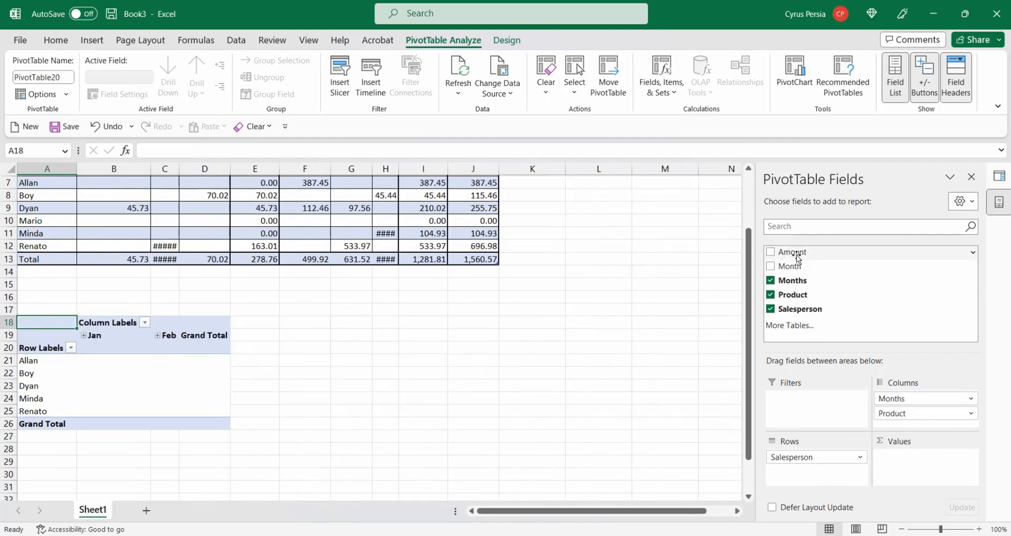
pyautogui.moveTo(796, 252); pyautogui.dragTo(958, 474)
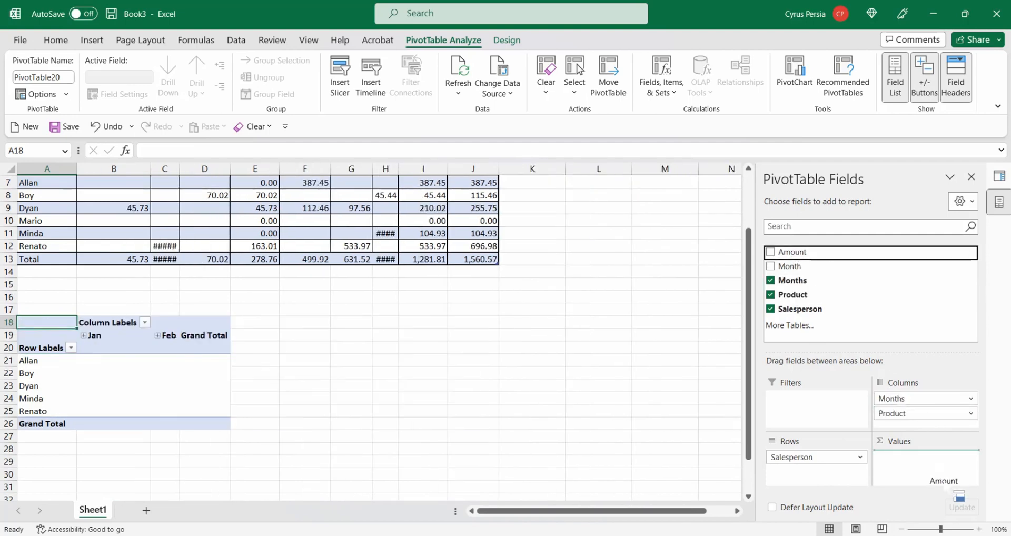
# - Expand the Jan and Feb month groups to show product columns
pyautogui.click(93, 336)
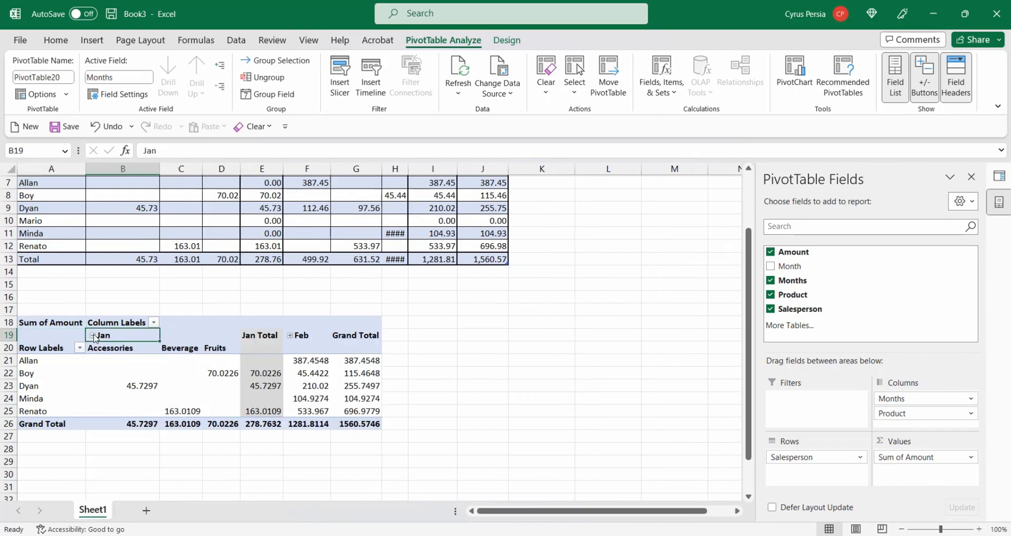
pyautogui.click(290, 335)
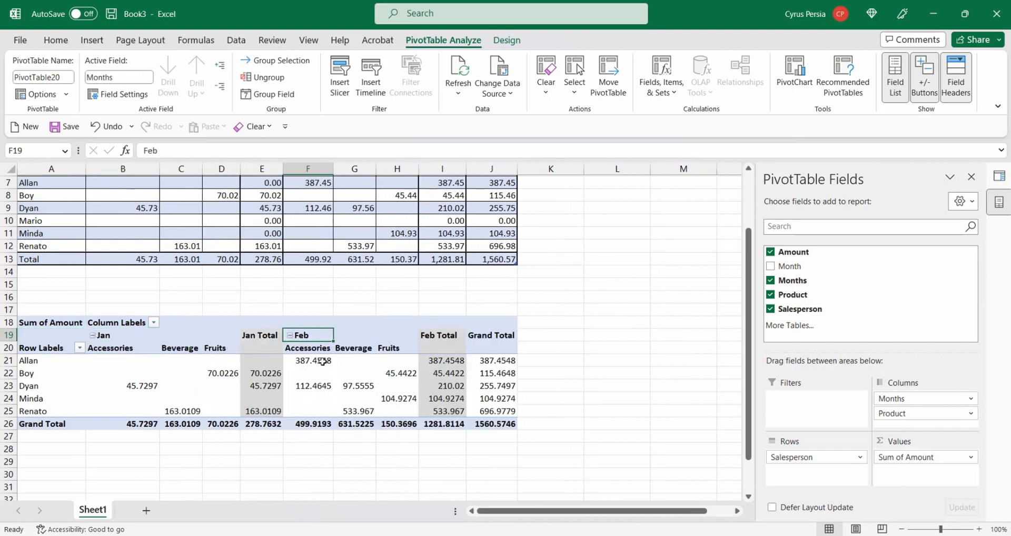
pyautogui.click(600, 379)
# - Format the Sum of Amount values as Number with two decimal places through Value Field Settings
pyautogui.click(492, 386)
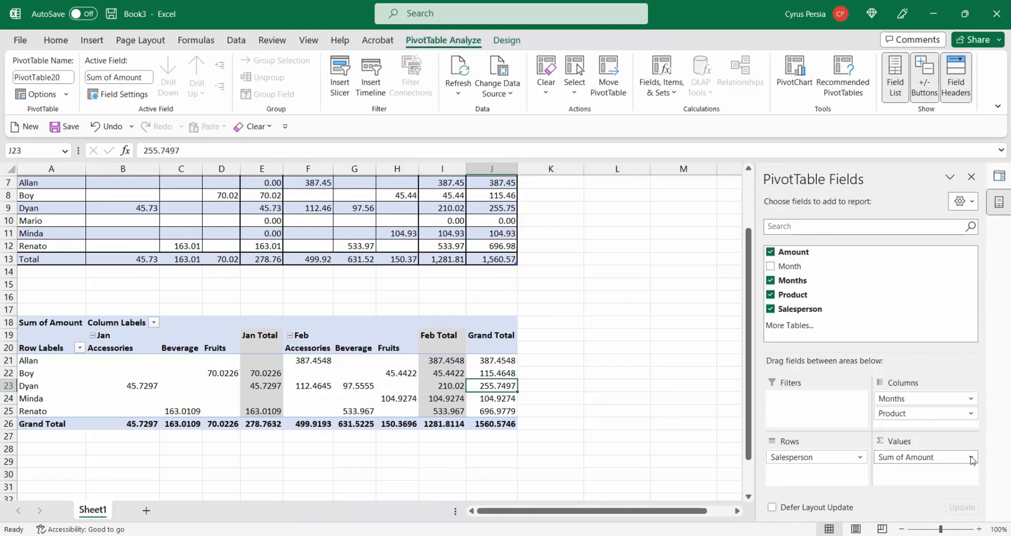
pyautogui.click(973, 458)
pyautogui.click(916, 441)
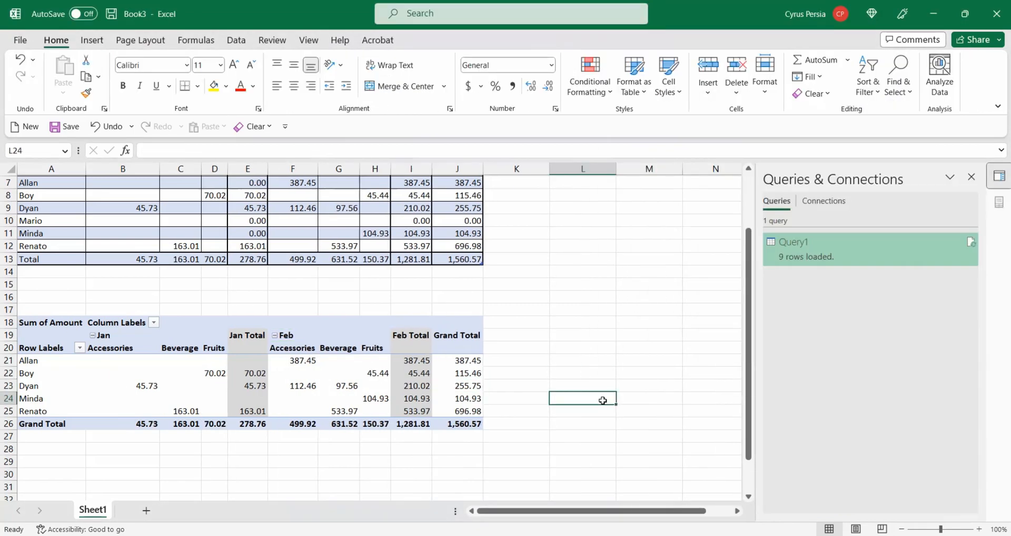
pyautogui.scroll(2, 602, 401)
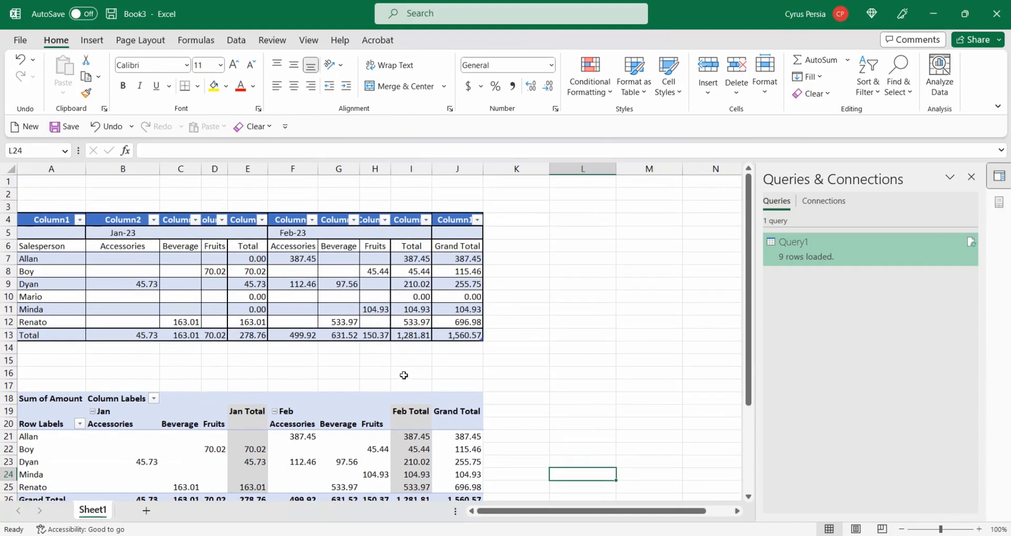
# - Compare the PivotTable's totals and values with those in the original summary table
pyautogui.click(458, 334)
pyautogui.scroll(-2, 532, 376)
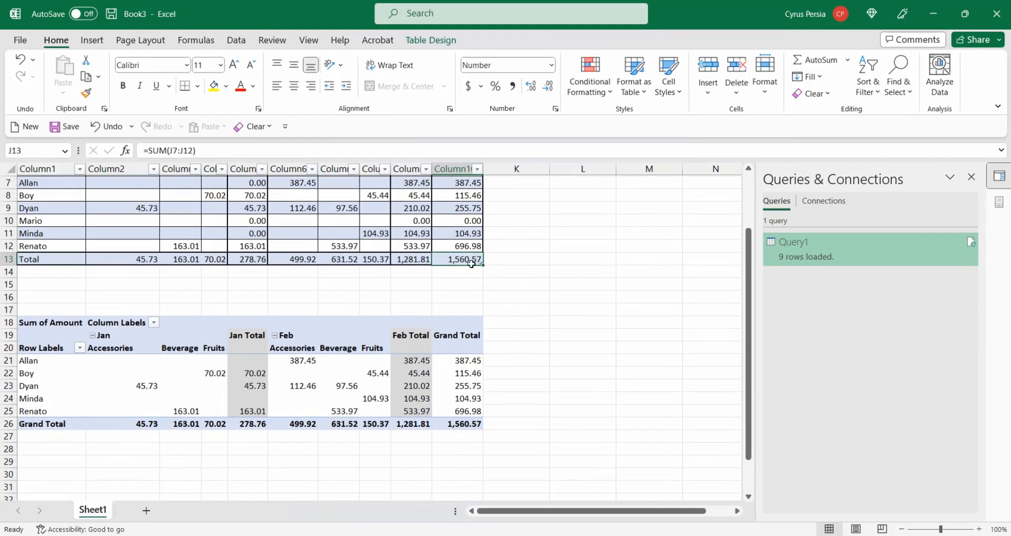
pyautogui.click(462, 424)
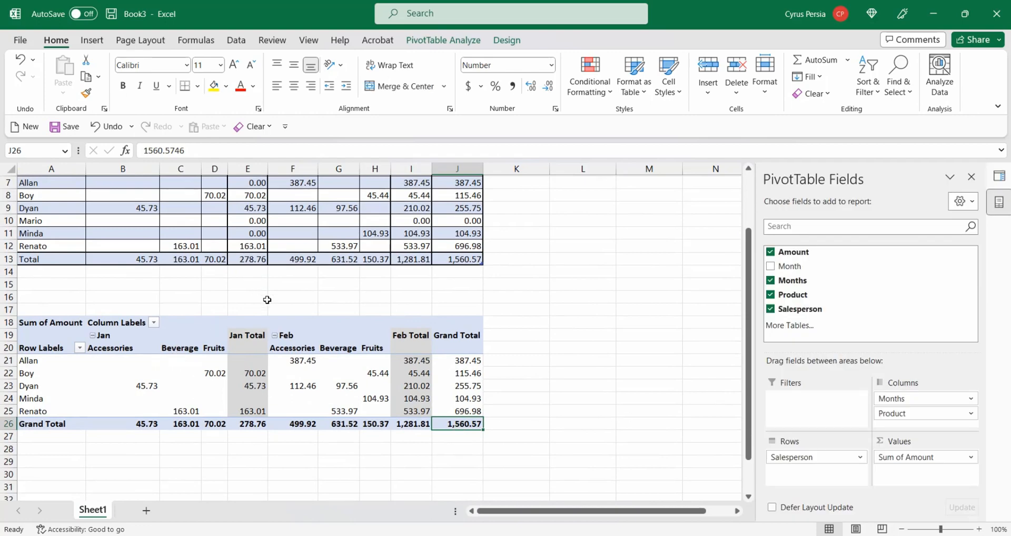
pyautogui.scroll(1, 267, 300)
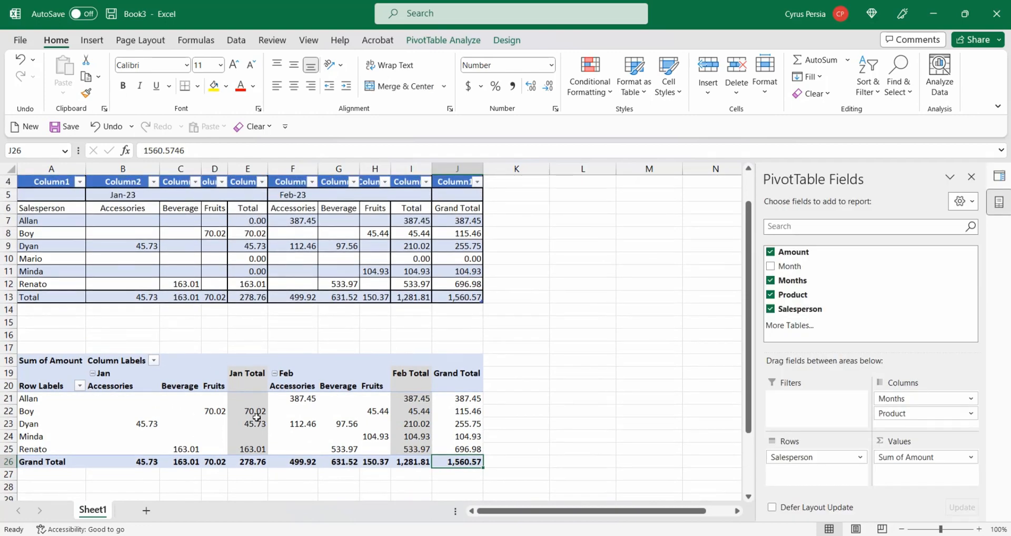
pyautogui.click(246, 463)
pyautogui.click(248, 297)
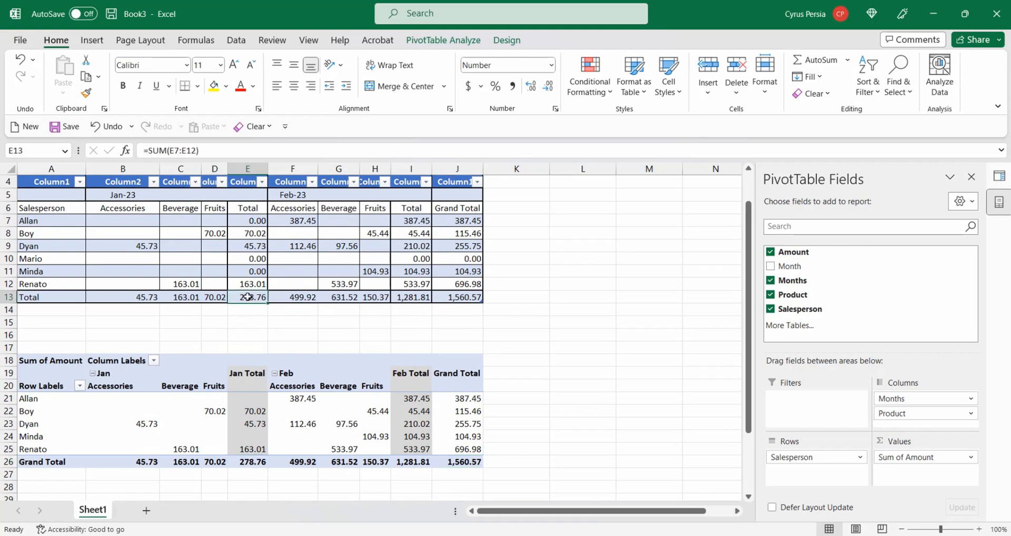
pyautogui.click(412, 297)
pyautogui.scroll(-1, 427, 354)
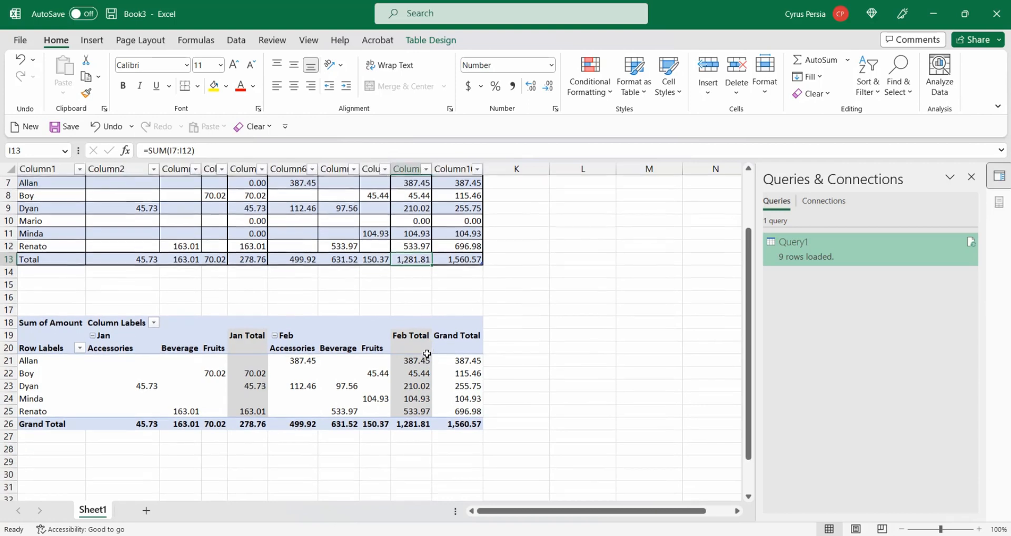
pyautogui.click(416, 424)
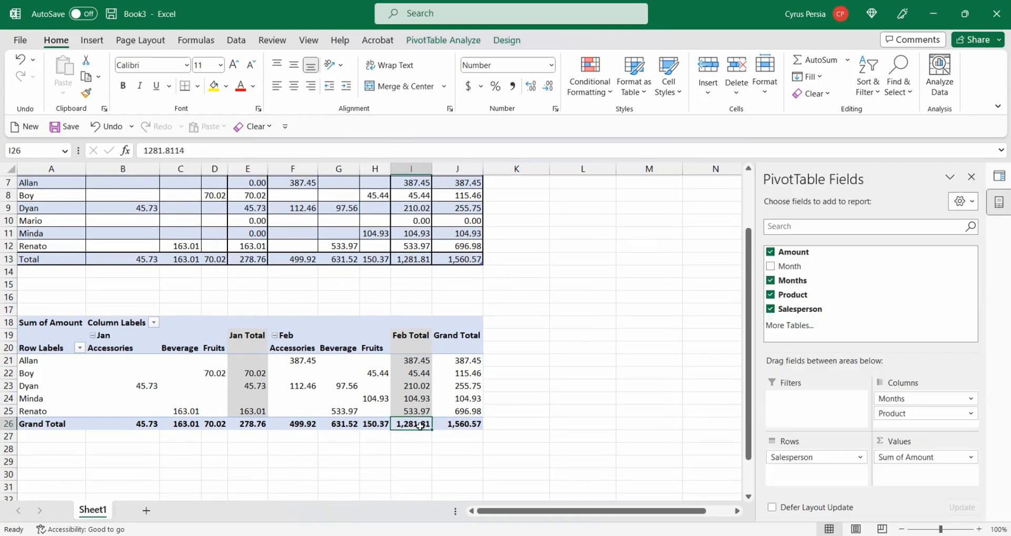
pyautogui.scroll(-2, 506, 419)
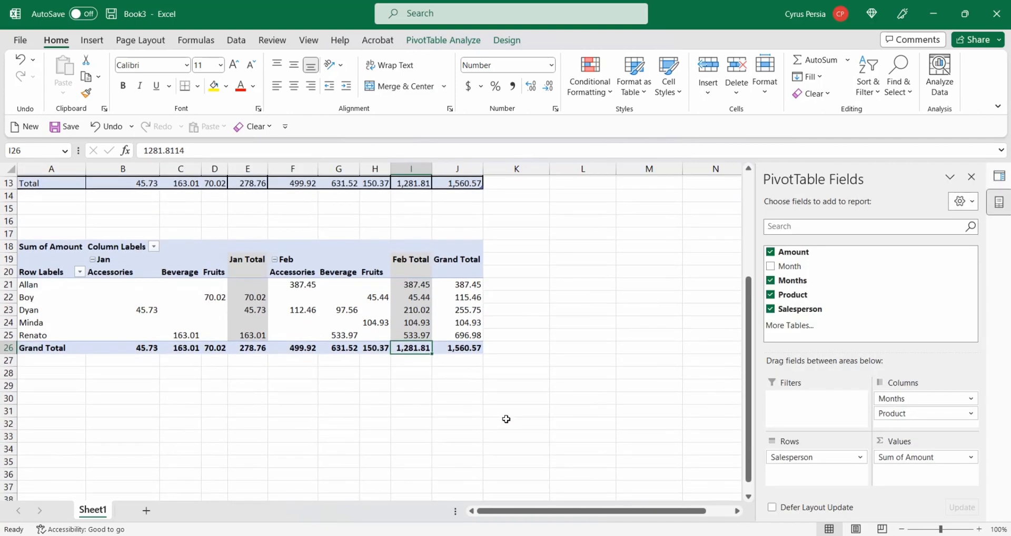
pyautogui.scroll(3, 506, 419)
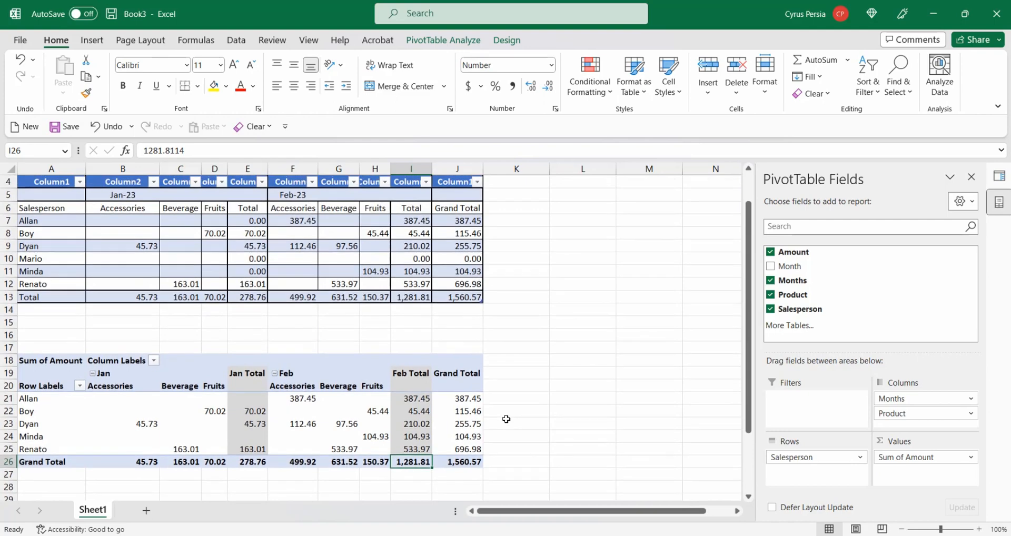
pyautogui.scroll(-1, 506, 419)
pyautogui.click(336, 385)
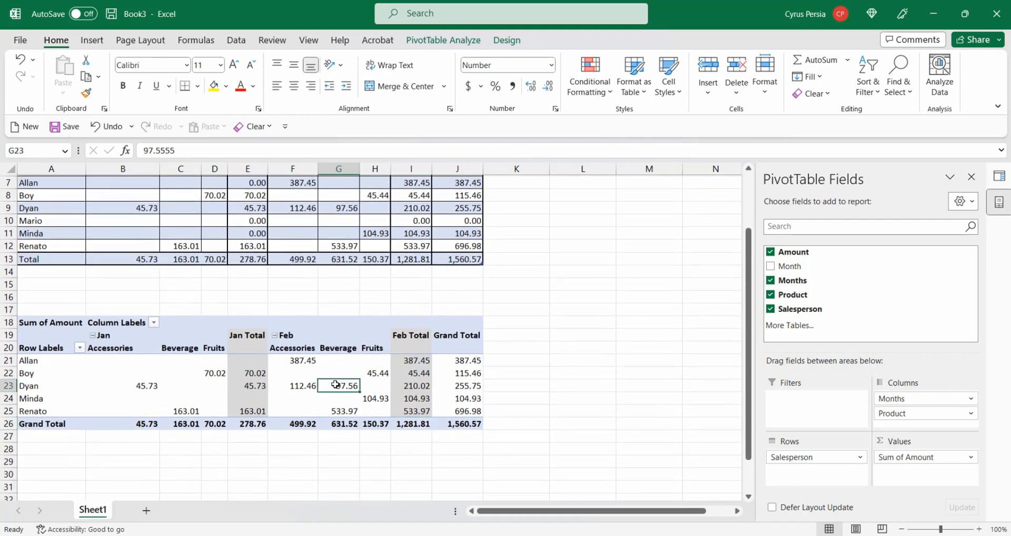
pyautogui.moveTo(335, 385)
pyautogui.moveTo(284, 381)
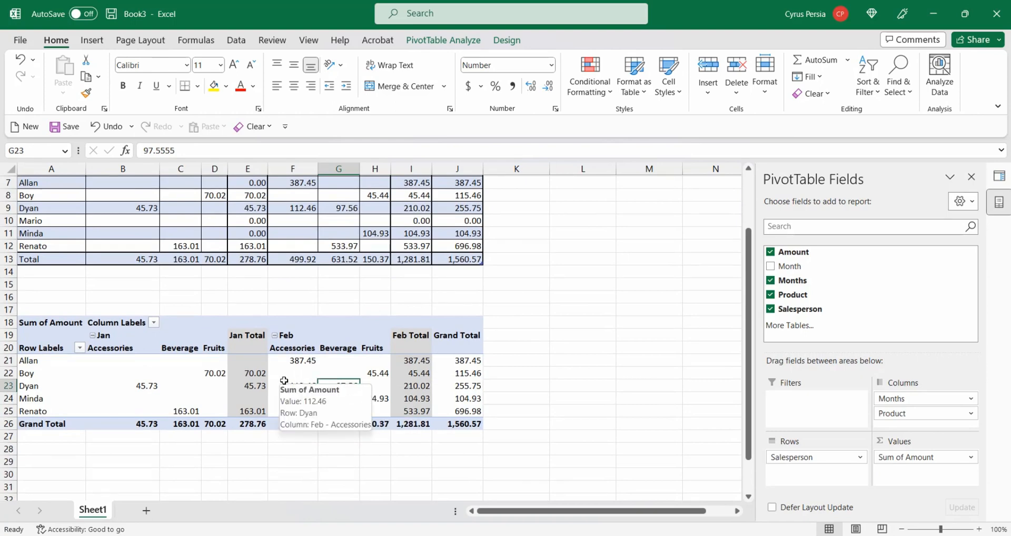
pyautogui.scroll(2, 284, 379)
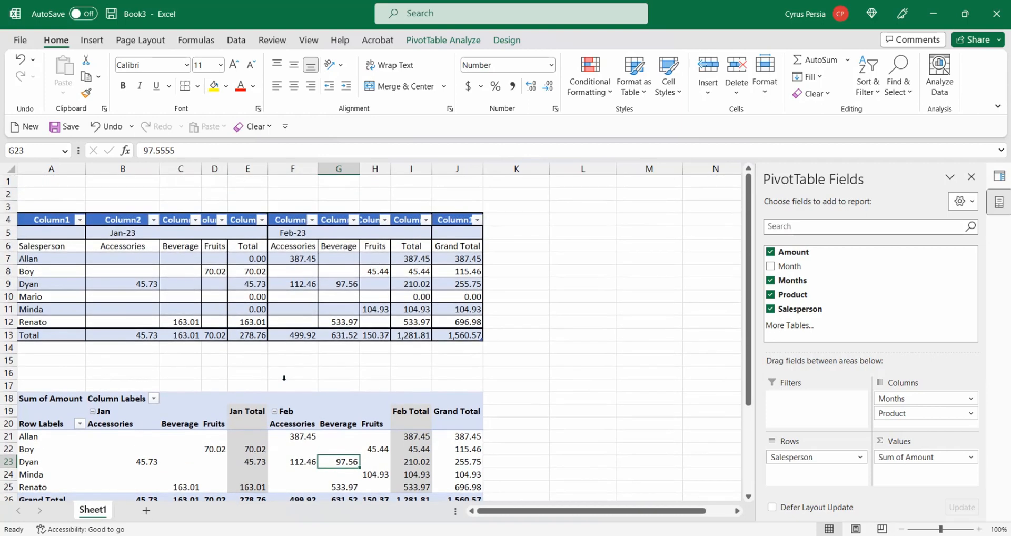
pyautogui.click(10, 322)
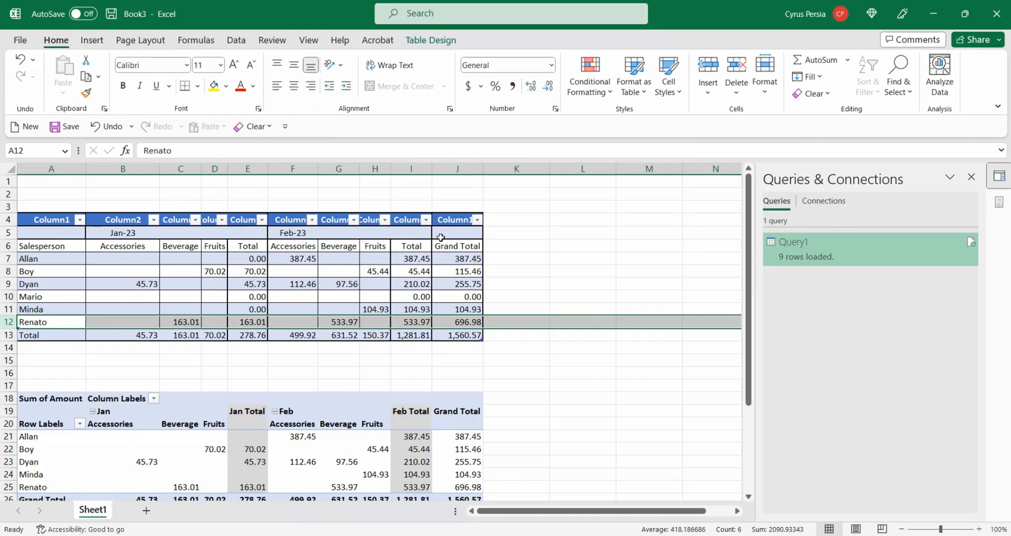
pyautogui.click(457, 167)
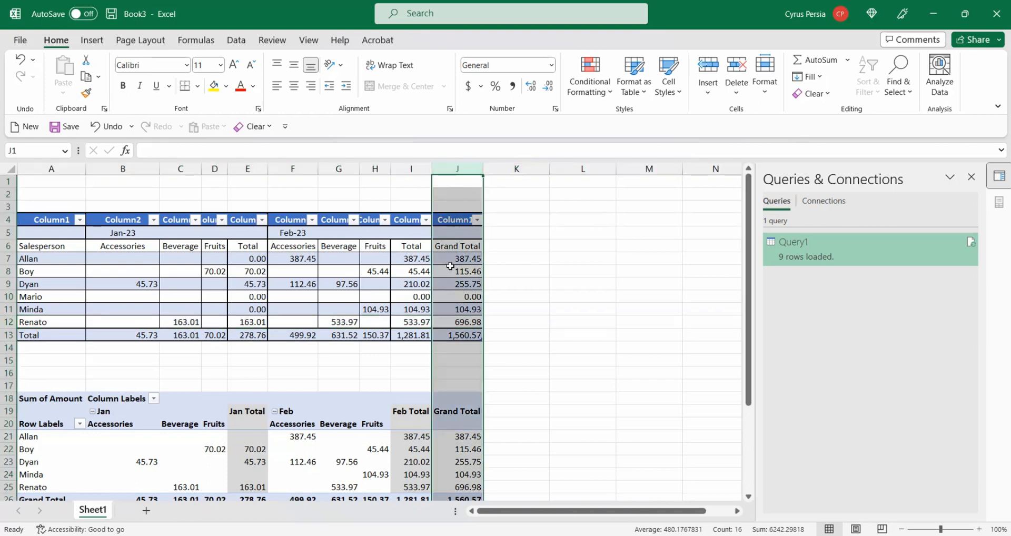
pyautogui.scroll(-3, 514, 322)
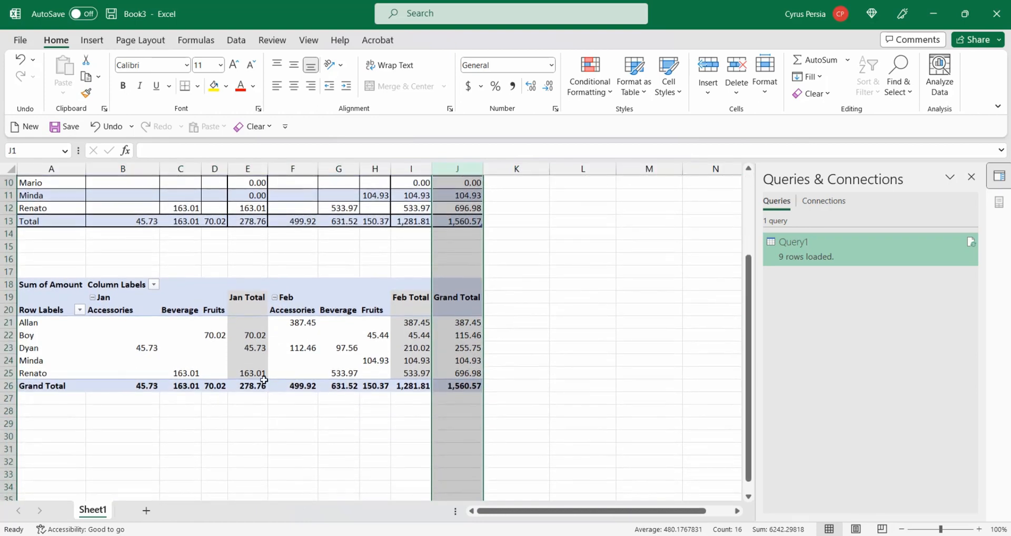
pyautogui.click(327, 323)
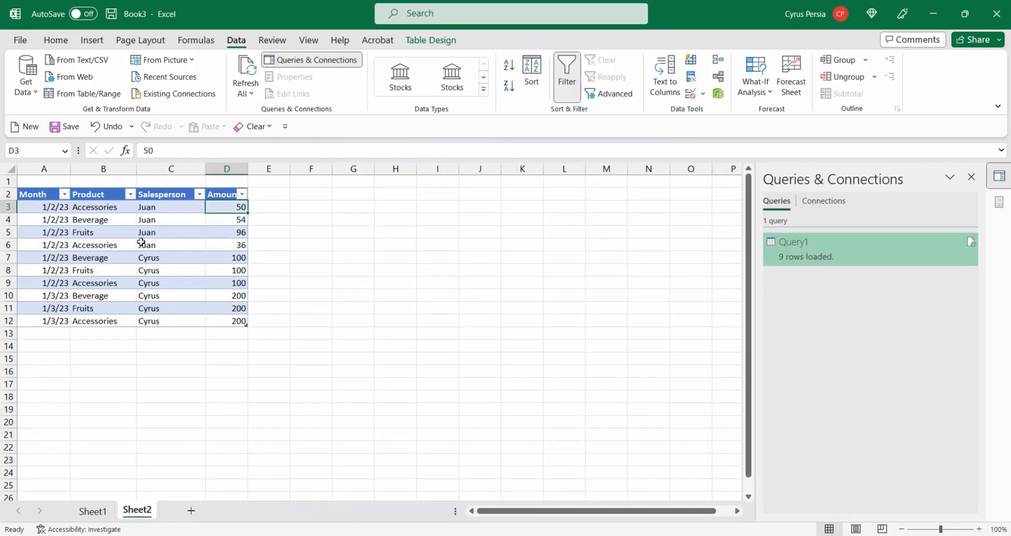
# - Switch to Sheet2 and examine the new sales table with Month, Product, Salesperson and Amount columns
pyautogui.click(141, 243)
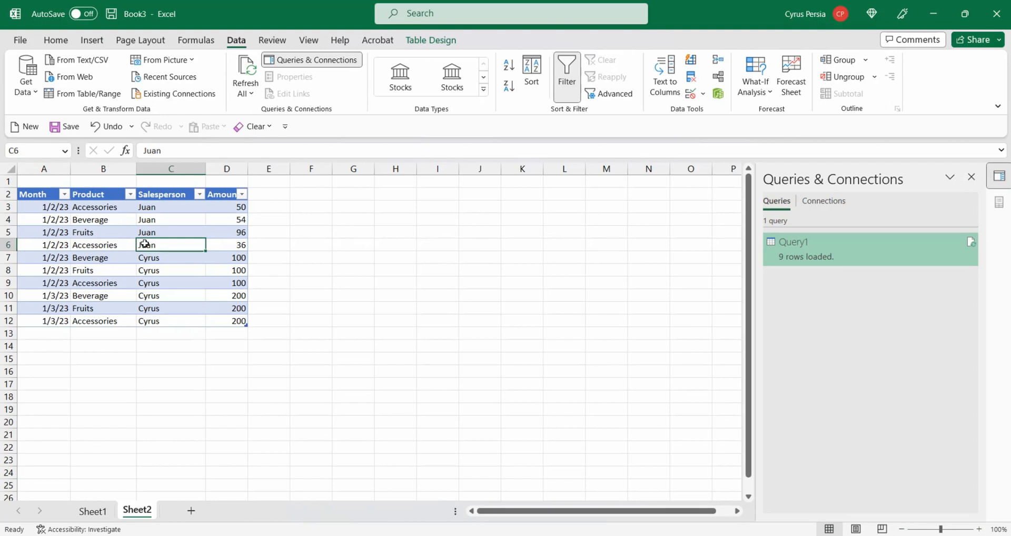
pyautogui.moveTo(56, 194); pyautogui.dragTo(216, 197)
pyautogui.click(211, 232)
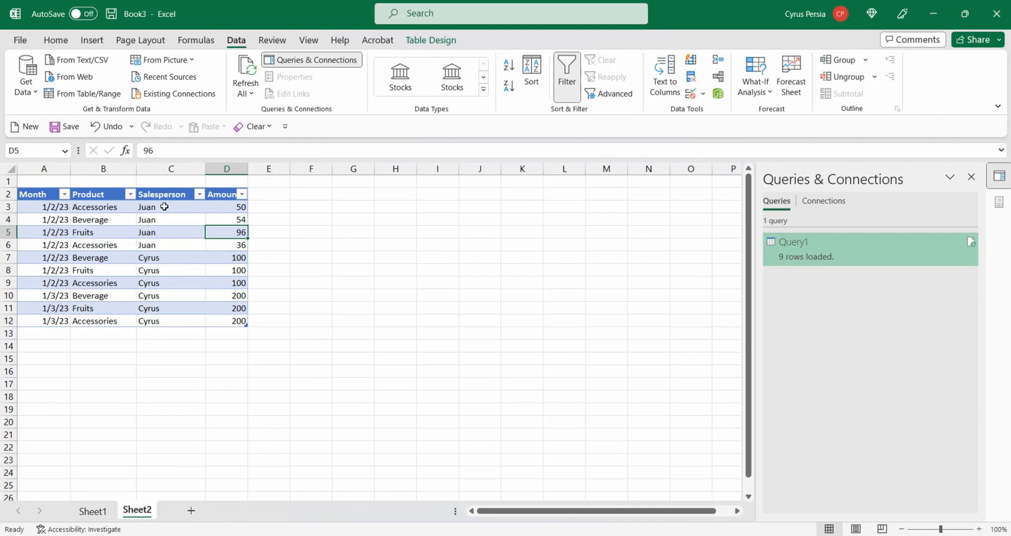
pyautogui.moveTo(164, 207); pyautogui.dragTo(167, 323)
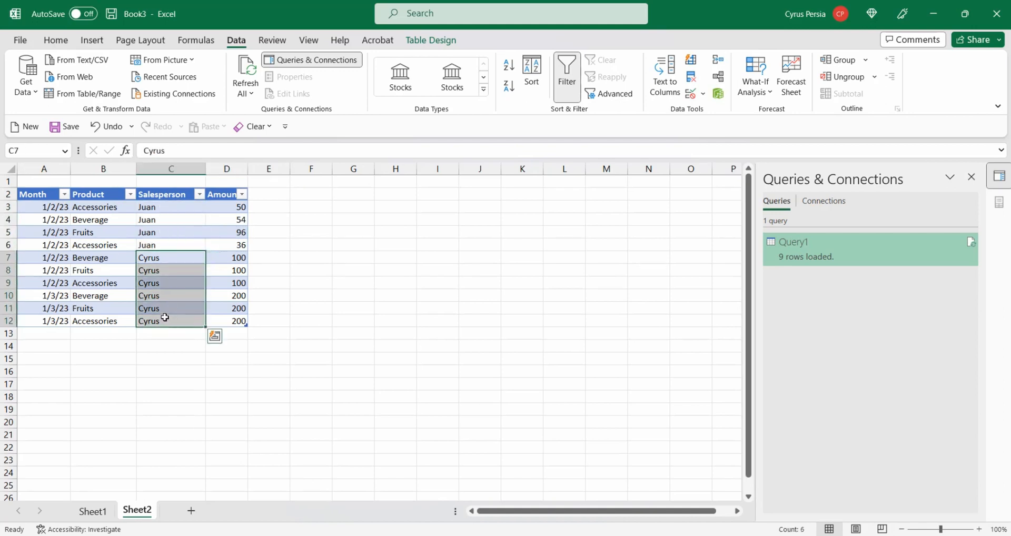
pyautogui.click(165, 309)
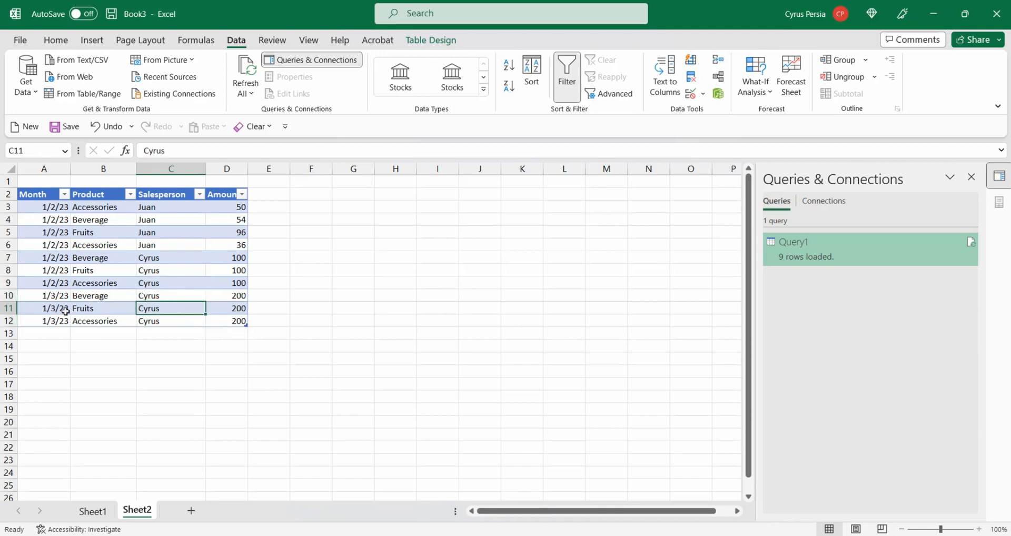
pyautogui.click(117, 236)
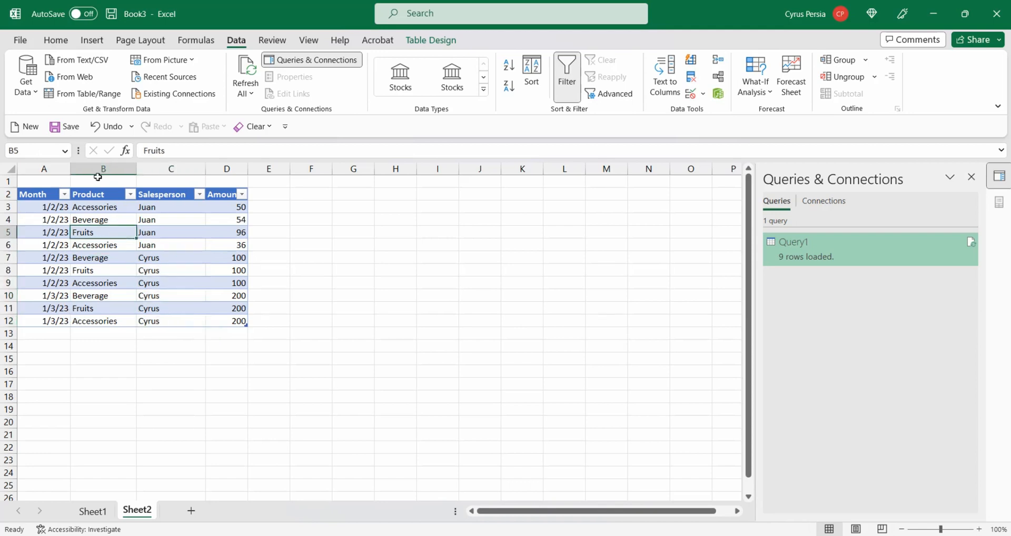
# - Load the new sales table from Sheet2 into the Power Query Editor as a query
pyautogui.click(84, 95)
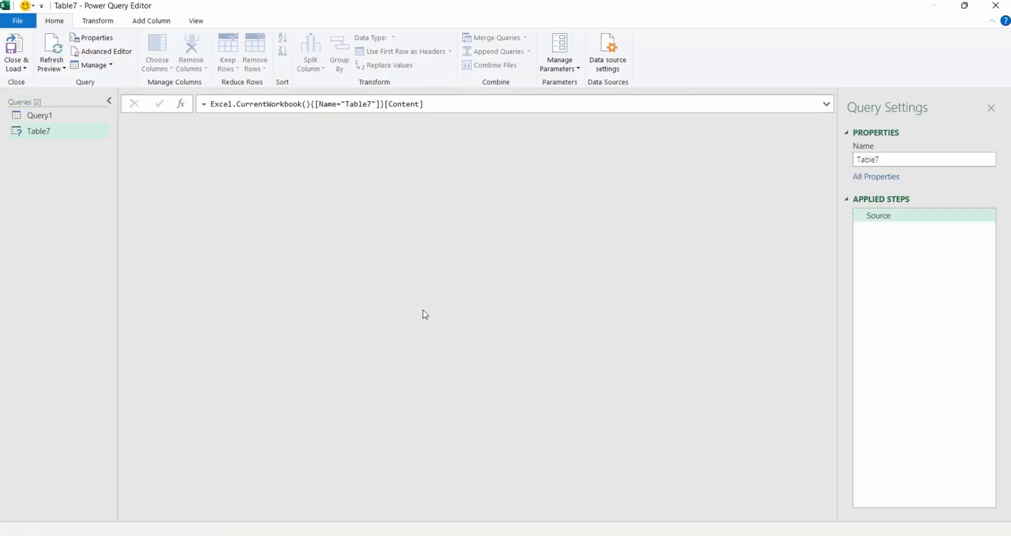
pyautogui.click(147, 123)
pyautogui.click(197, 209)
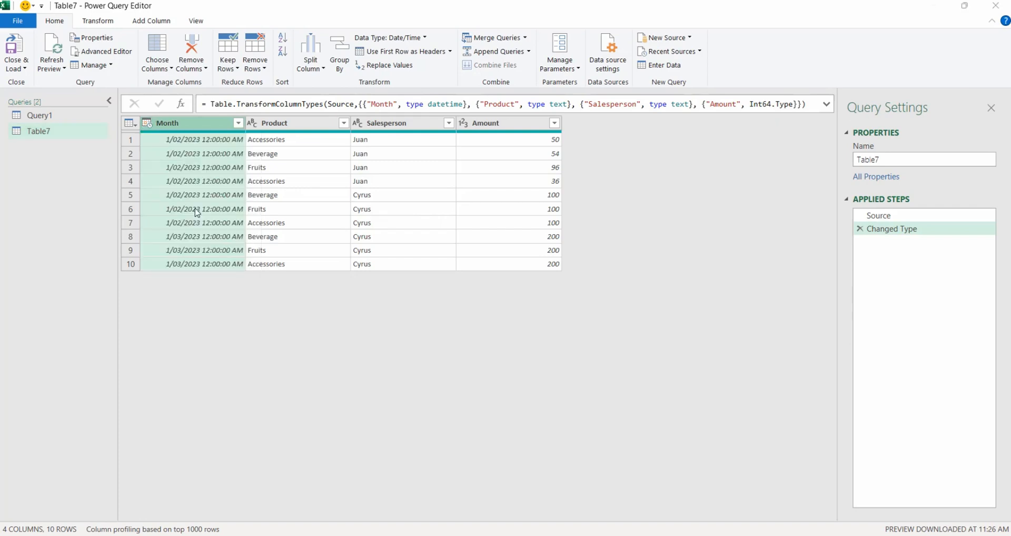
# - Change the Amount column's data type to Currency, replacing the existing type conversion
pyautogui.click(464, 123)
pyautogui.click(491, 151)
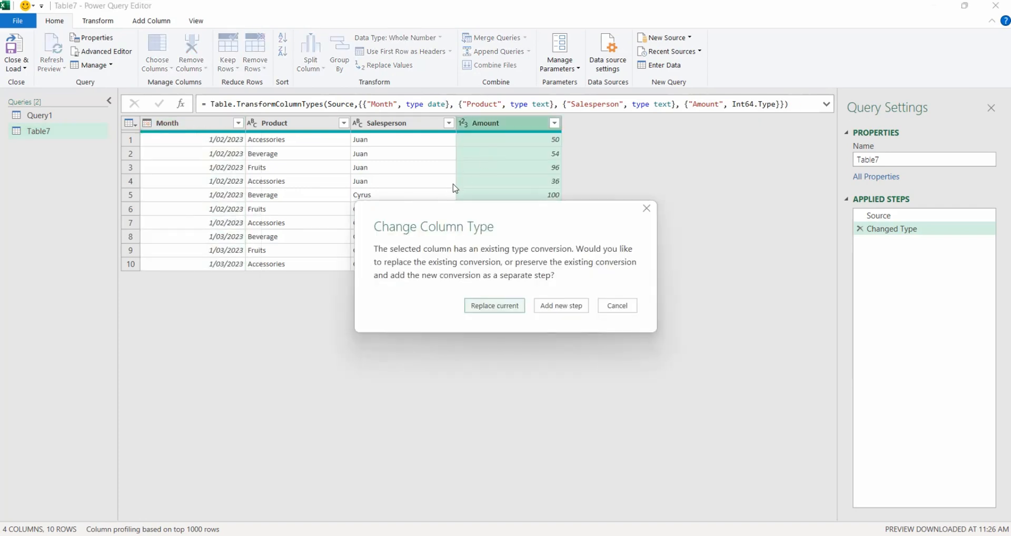
pyautogui.click(494, 304)
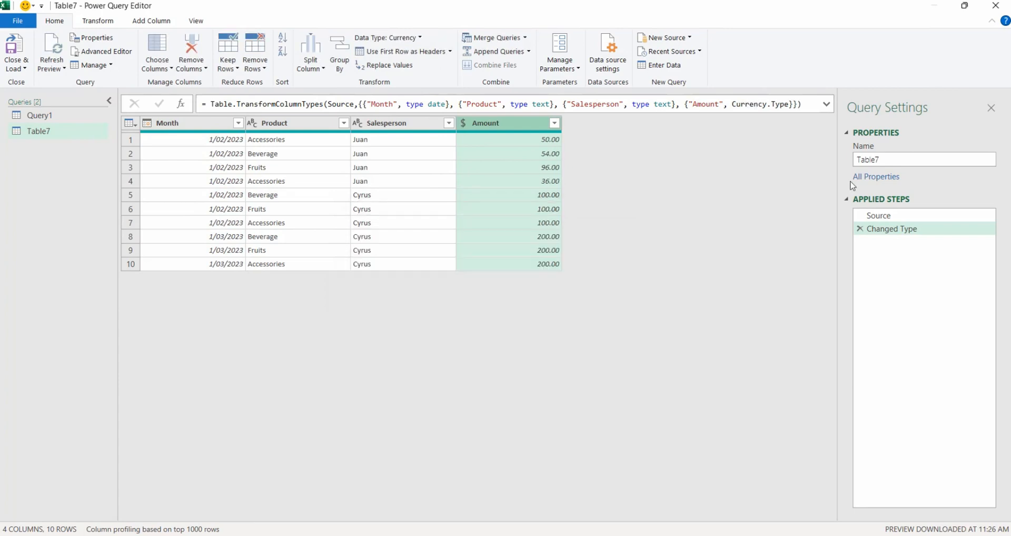
# - Rename the new query as NewSales
pyautogui.click(908, 159)
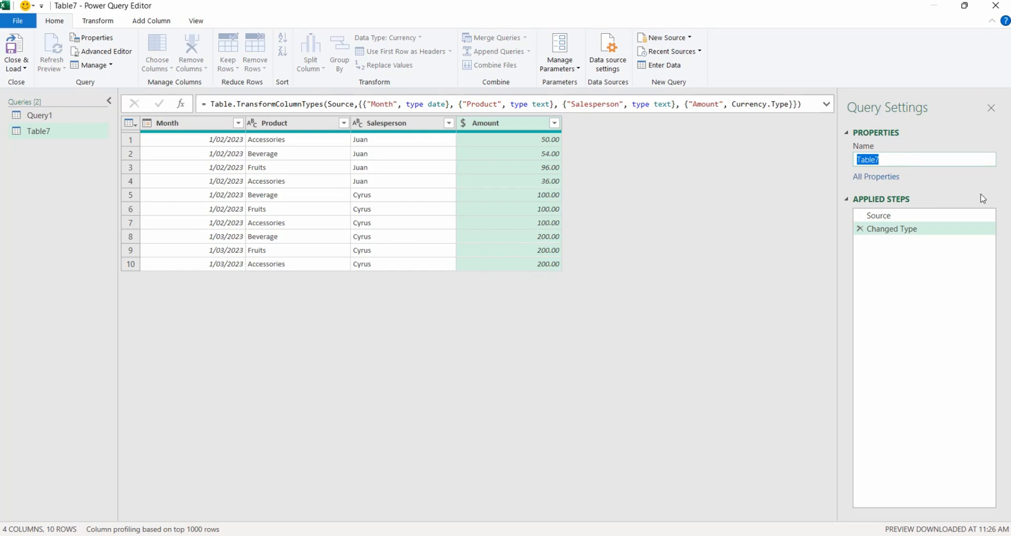
pyautogui.write('NewSales')
pyautogui.press('Return')
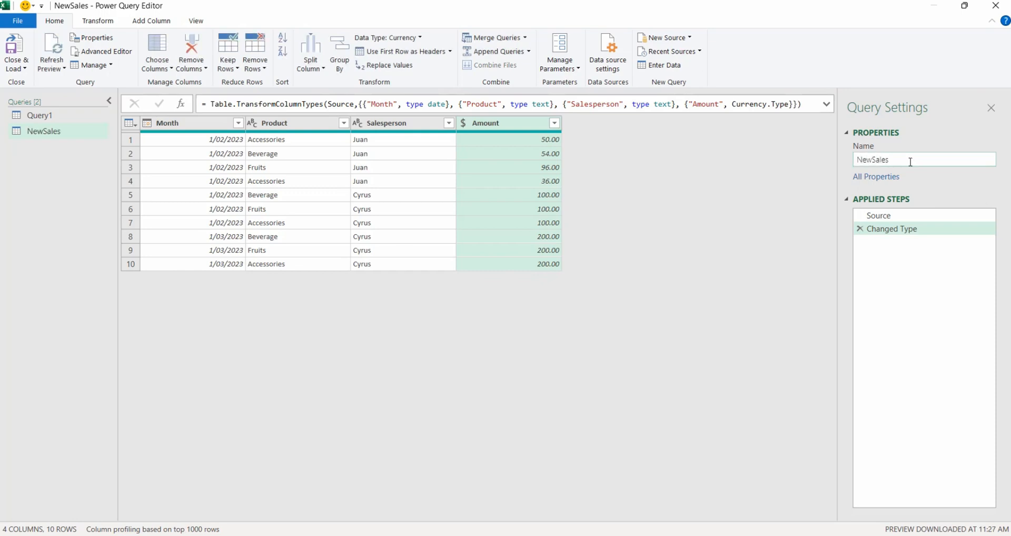
# - Append Query1 and NewSales as a new query combining both tables
pyautogui.click(48, 117)
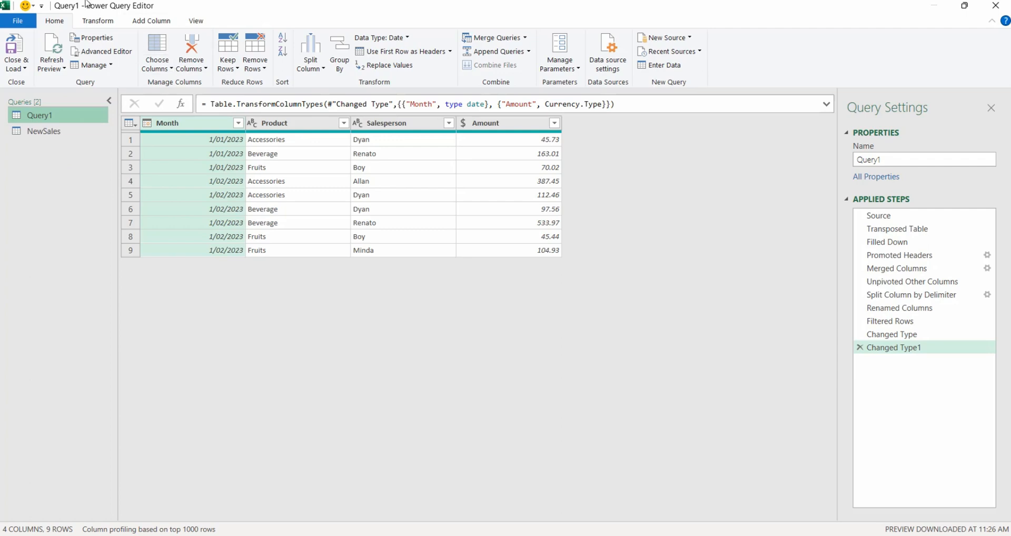
pyautogui.click(530, 53)
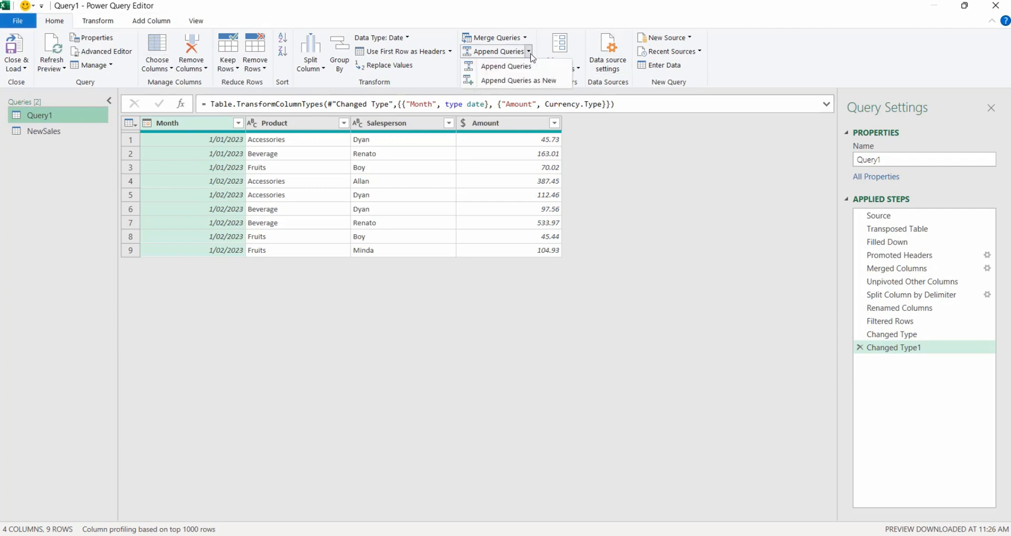
pyautogui.click(526, 84)
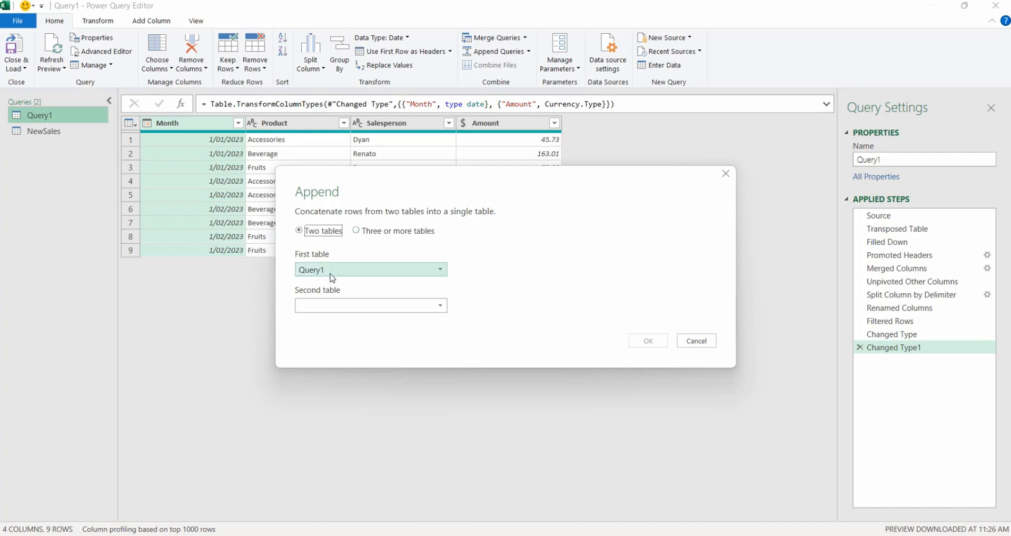
pyautogui.click(328, 309)
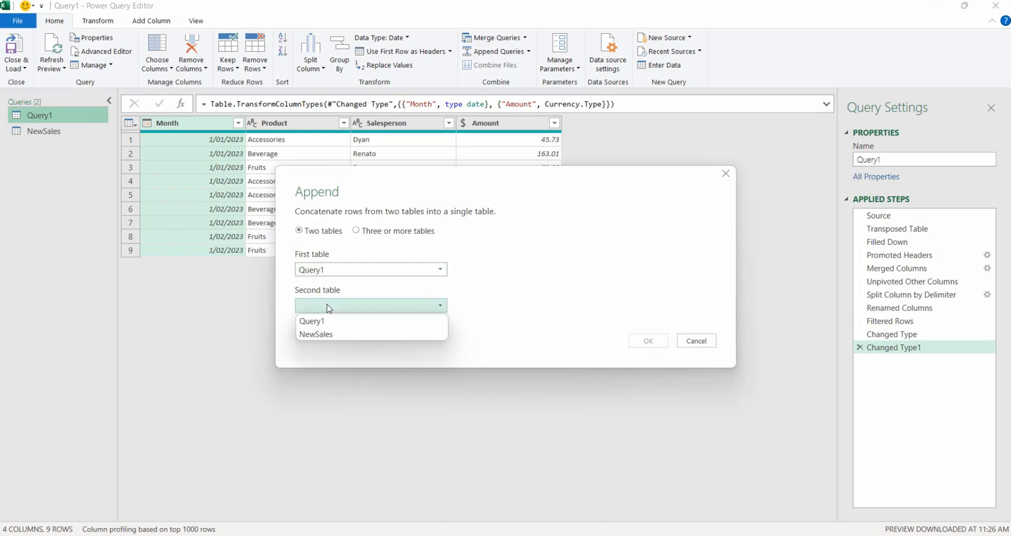
pyautogui.click(344, 337)
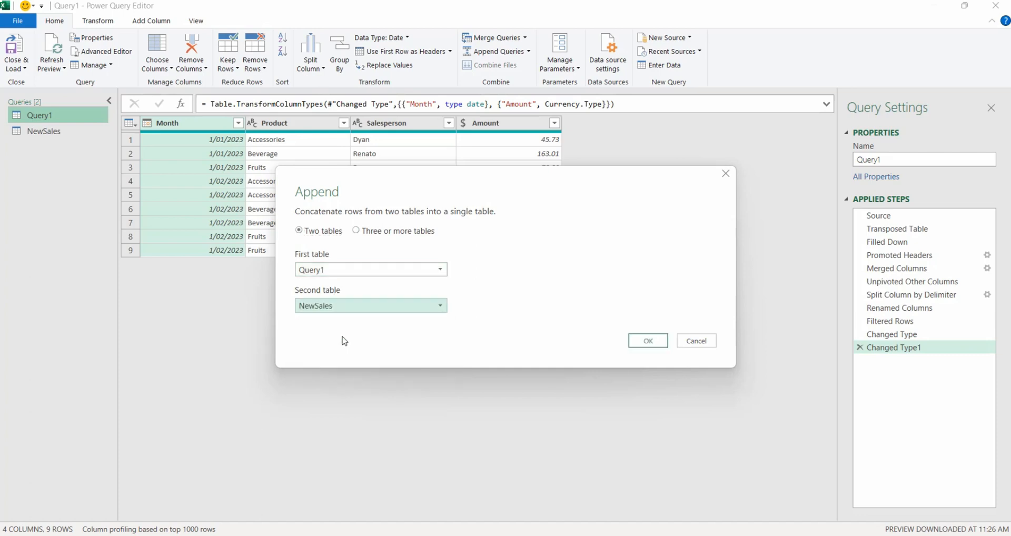
pyautogui.click(649, 349)
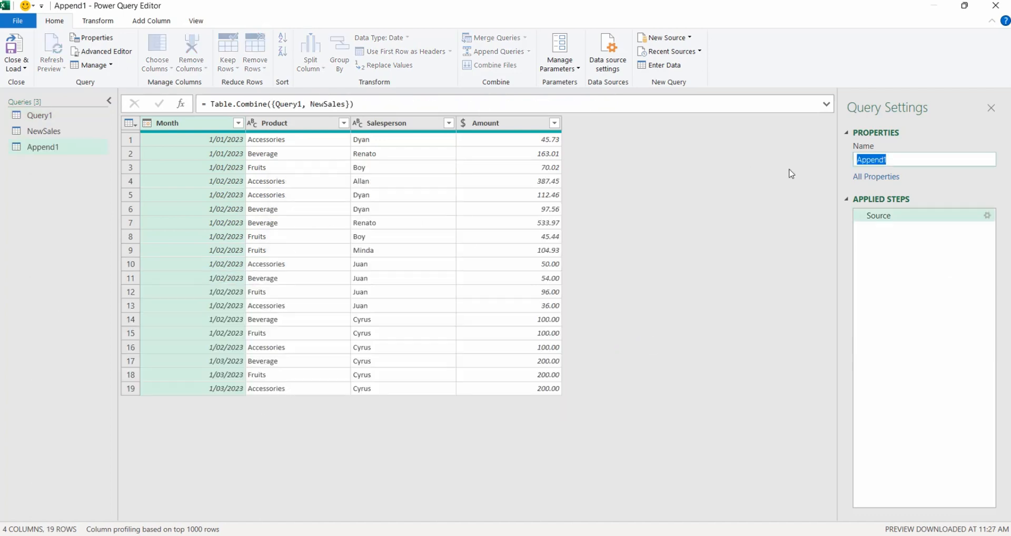
# - Rename the appended query as CombineSales
pyautogui.write('CombineSales')
pyautogui.press('Return')
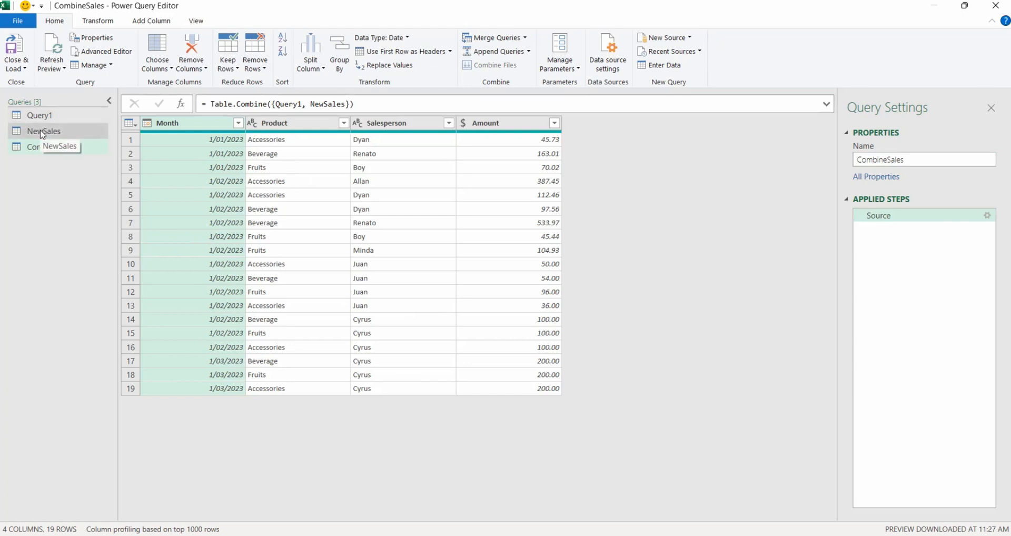
# - Close and load CombineSales as a PivotTable Report on Sheet1 starting at cell A30
pyautogui.click(17, 68)
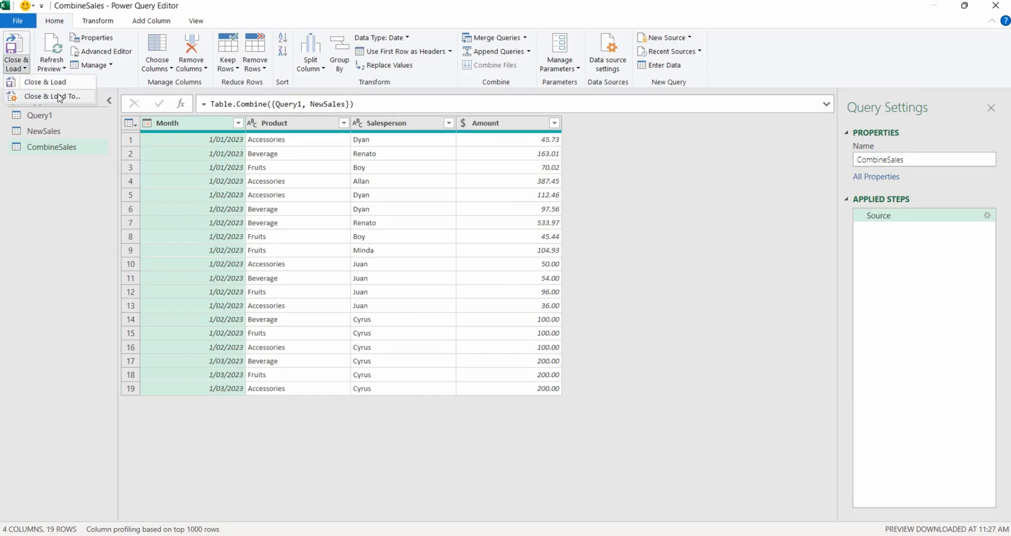
pyautogui.click(57, 97)
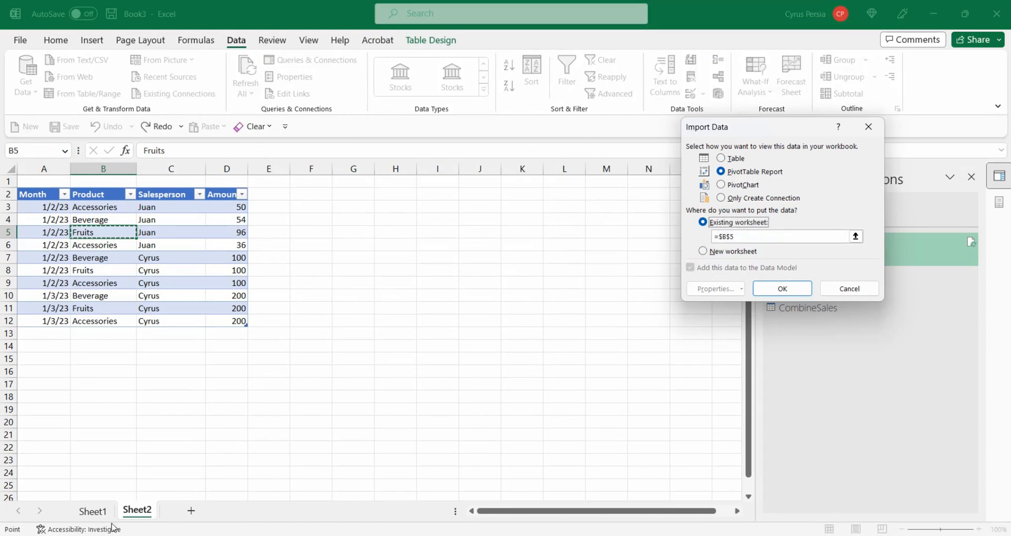
pyautogui.click(93, 511)
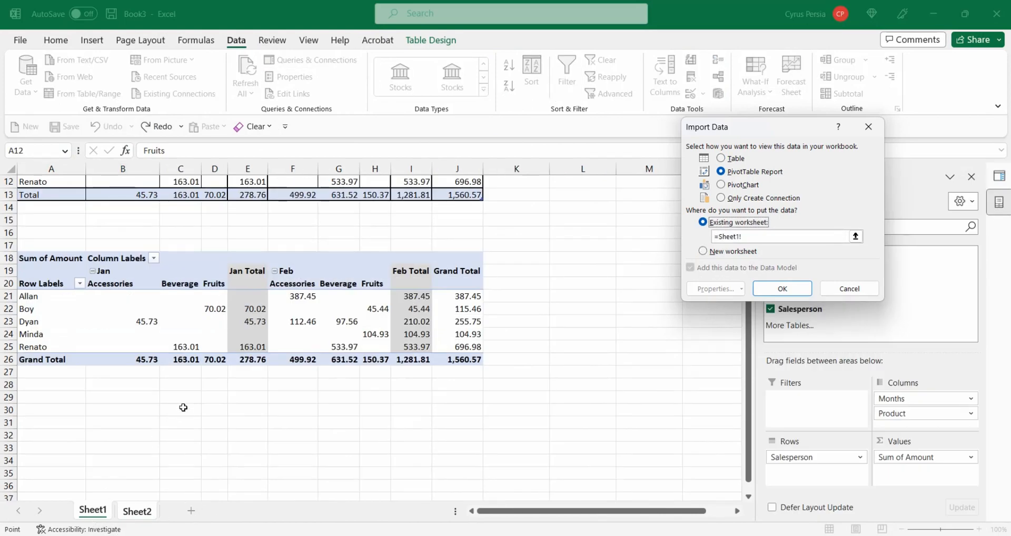
pyautogui.scroll(-2, 184, 408)
pyautogui.scroll(-1, 184, 407)
pyautogui.click(40, 333)
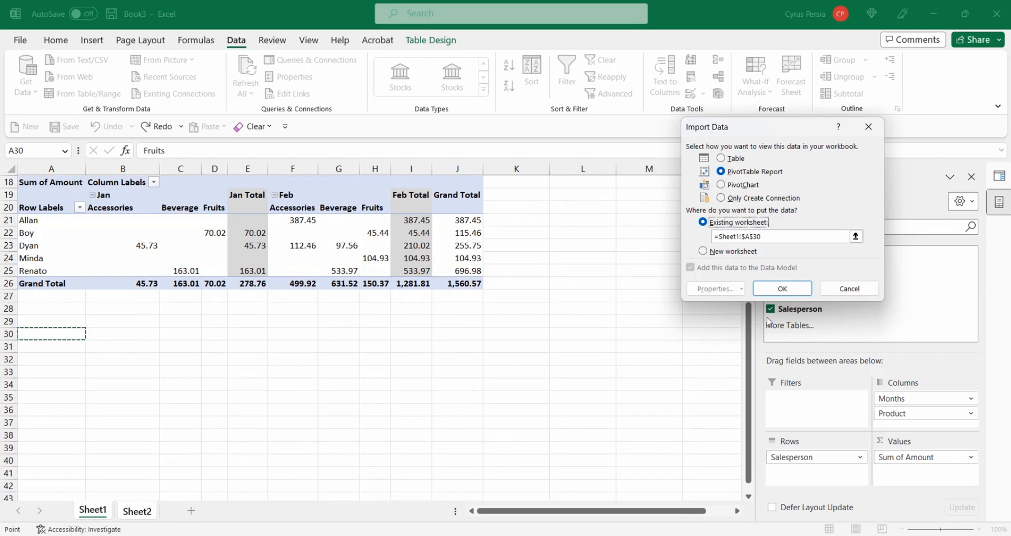
pyautogui.click(795, 291)
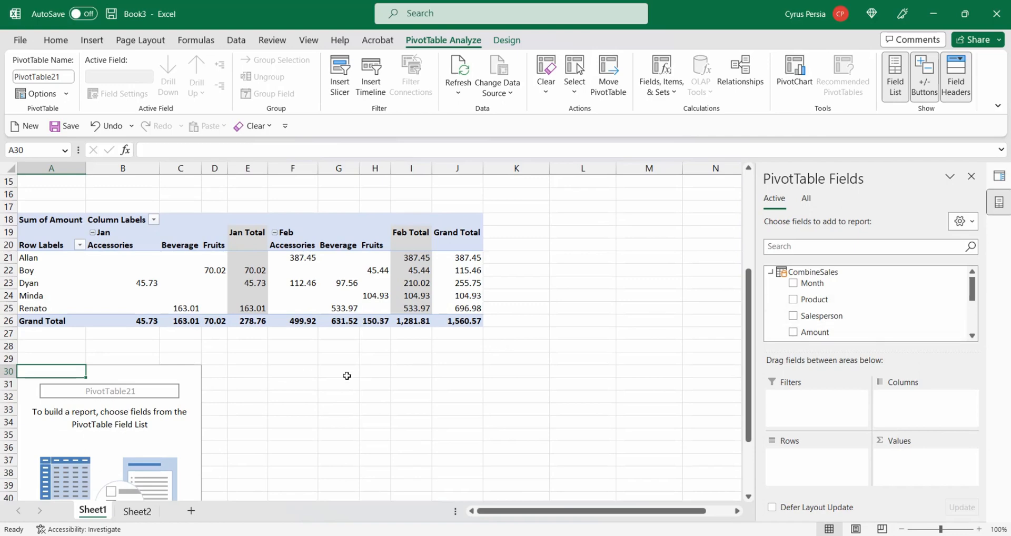
pyautogui.scroll(3, 348, 376)
pyautogui.scroll(-3, 347, 376)
pyautogui.moveTo(343, 268)
pyautogui.scroll(-2, 920, 299)
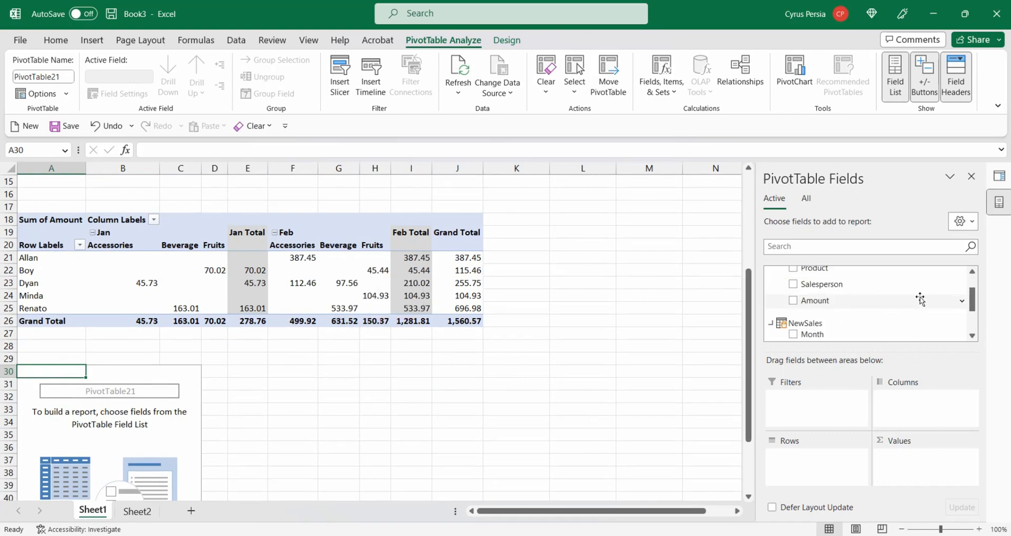
pyautogui.scroll(1, 920, 299)
pyautogui.scroll(-3, 920, 299)
pyautogui.scroll(2, 920, 299)
pyautogui.scroll(1, 920, 299)
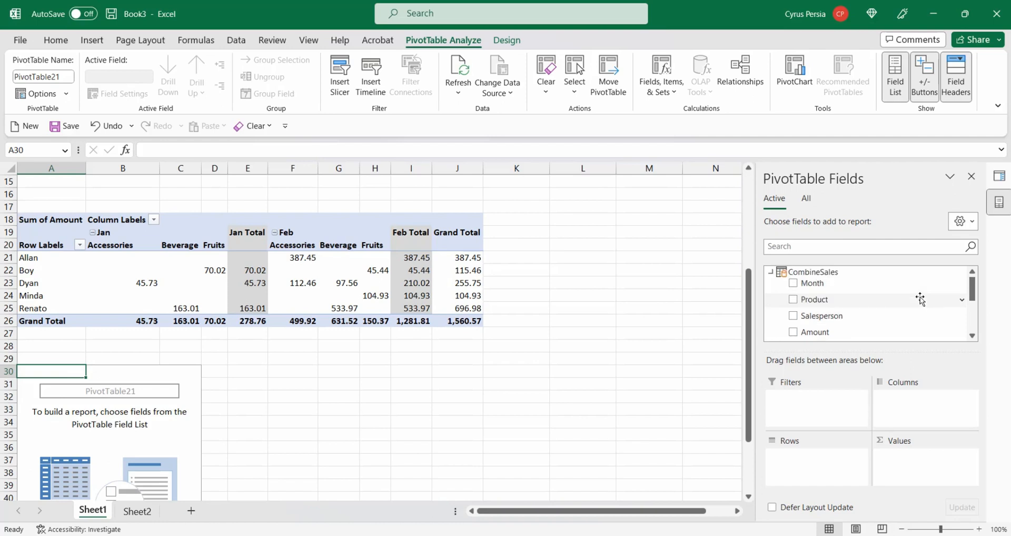
pyautogui.scroll(-2, 920, 299)
pyautogui.scroll(2, 920, 299)
pyautogui.scroll(-3, 920, 299)
pyautogui.scroll(3, 920, 299)
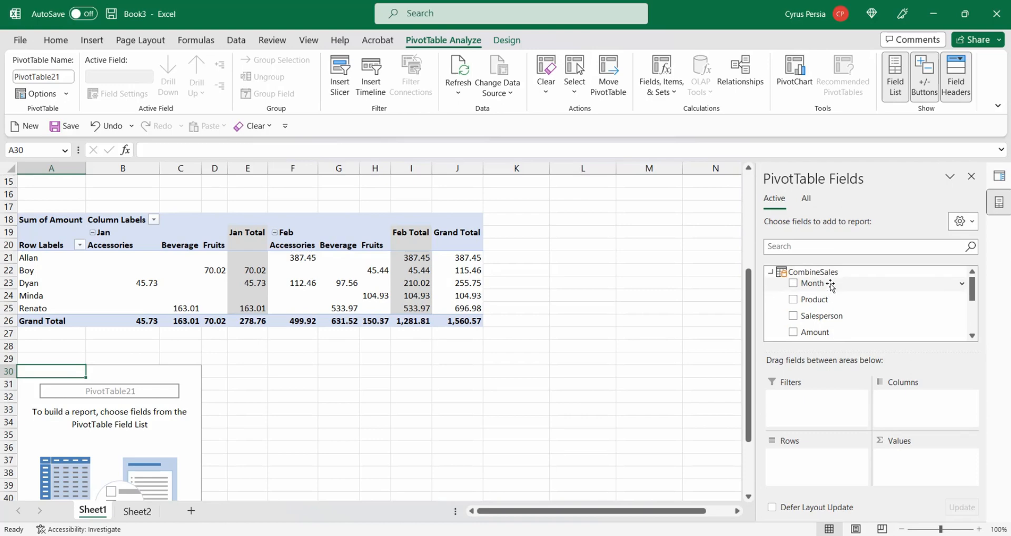
# - Build the new PivotTable with Salesperson as rows, Month (Month) and Product as columns, and Amount as summed values
pyautogui.moveTo(827, 285); pyautogui.dragTo(910, 419)
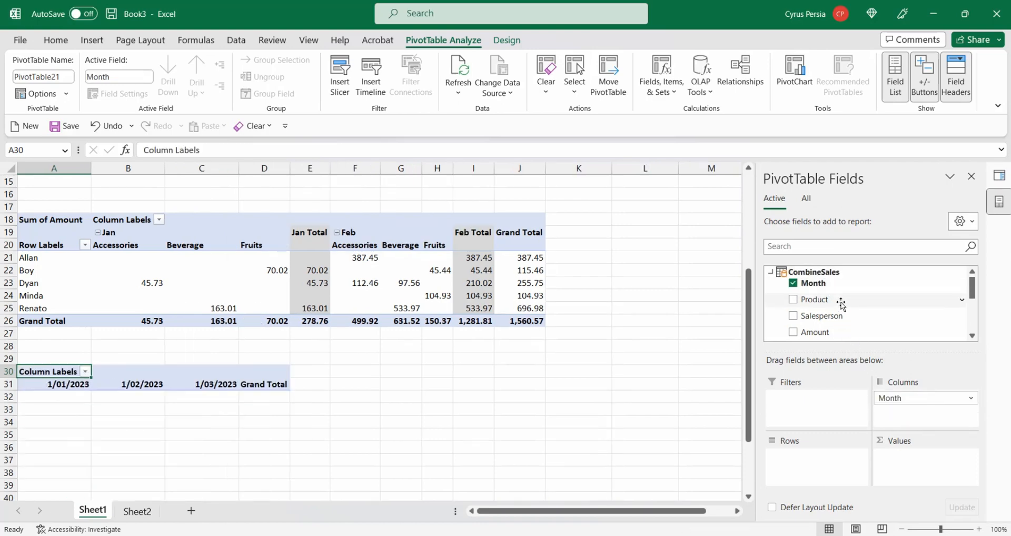
pyautogui.moveTo(814, 299); pyautogui.dragTo(925, 441)
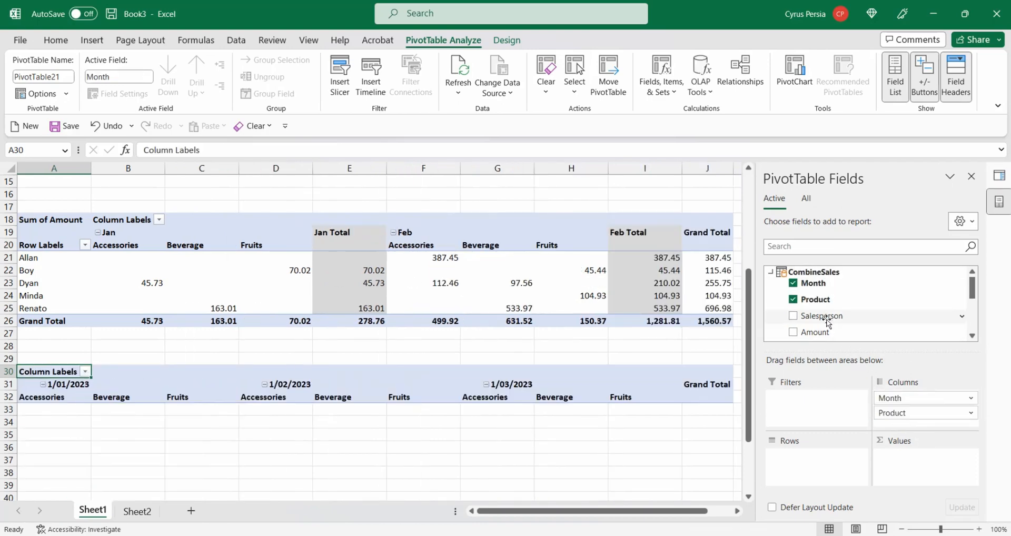
pyautogui.moveTo(822, 316); pyautogui.dragTo(824, 471)
pyautogui.moveTo(815, 331); pyautogui.dragTo(919, 468)
pyautogui.moveTo(895, 399); pyautogui.dragTo(709, 421)
pyautogui.moveTo(823, 283); pyautogui.dragTo(926, 399)
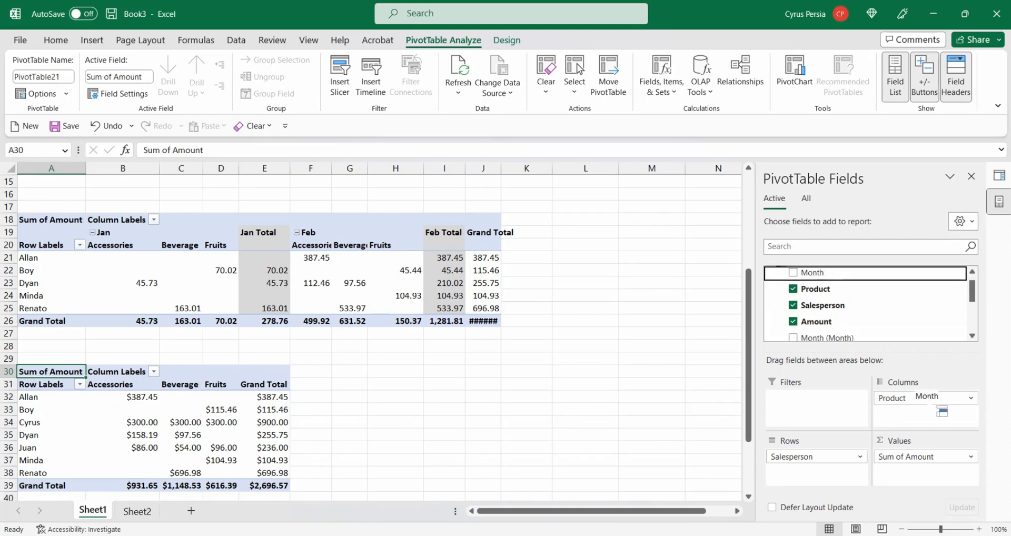
pyautogui.scroll(-1, 547, 428)
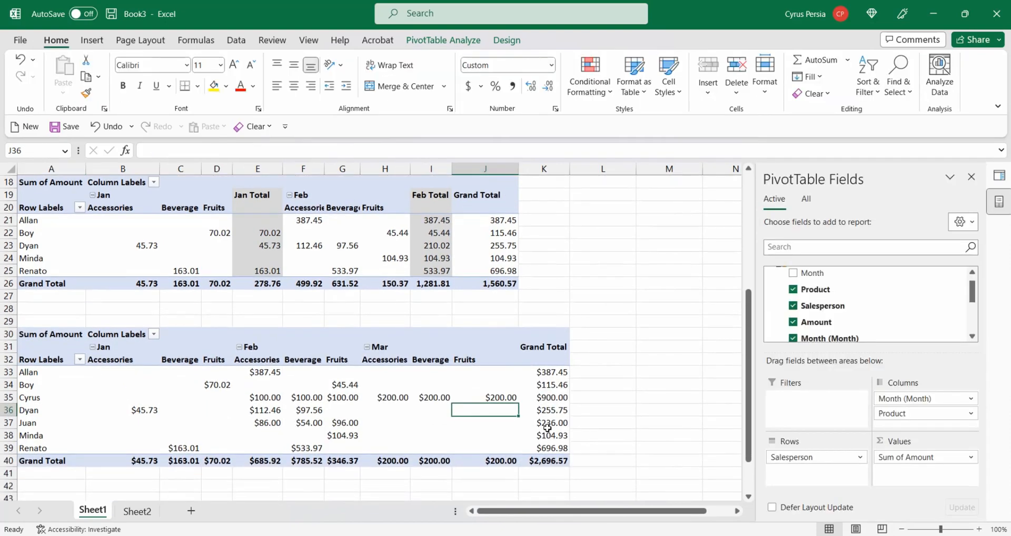
# - Return to Sheet2 and review the new sales rows in the source table
pyautogui.click(137, 511)
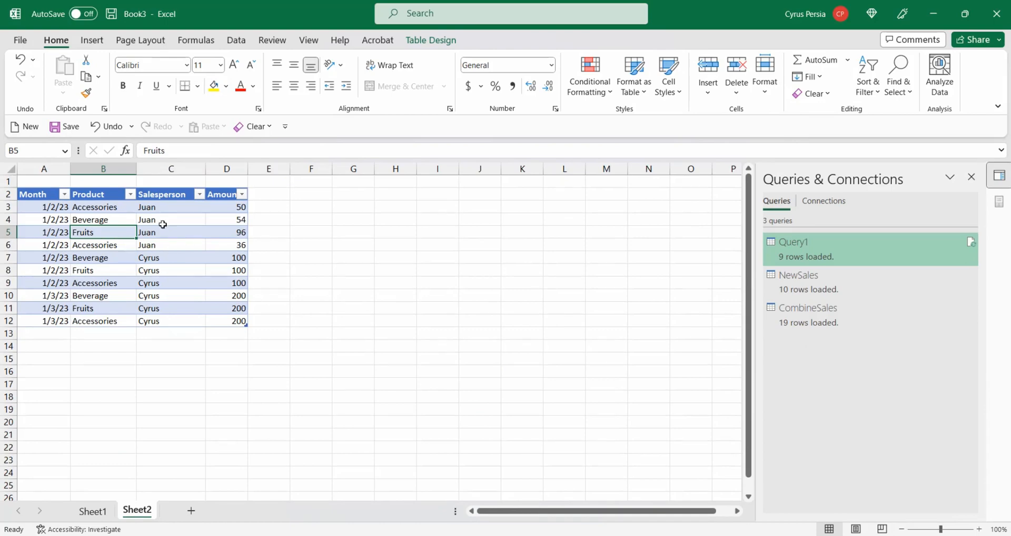
pyautogui.moveTo(160, 208); pyautogui.dragTo(162, 235)
pyautogui.moveTo(166, 268); pyautogui.dragTo(164, 296)
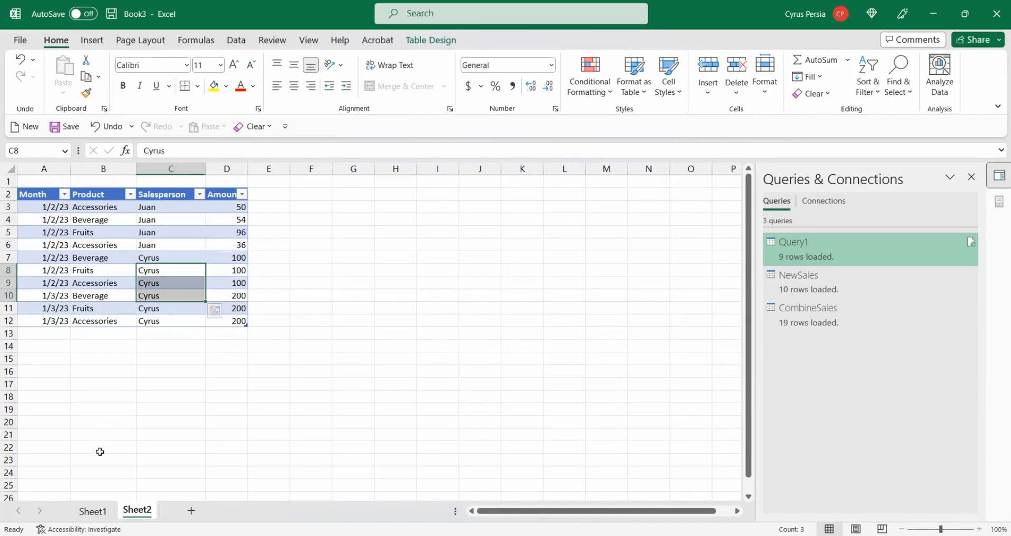
# - Check Cyrus's row of amounts in the new PivotTable on Sheet1 against the source table
pyautogui.click(96, 511)
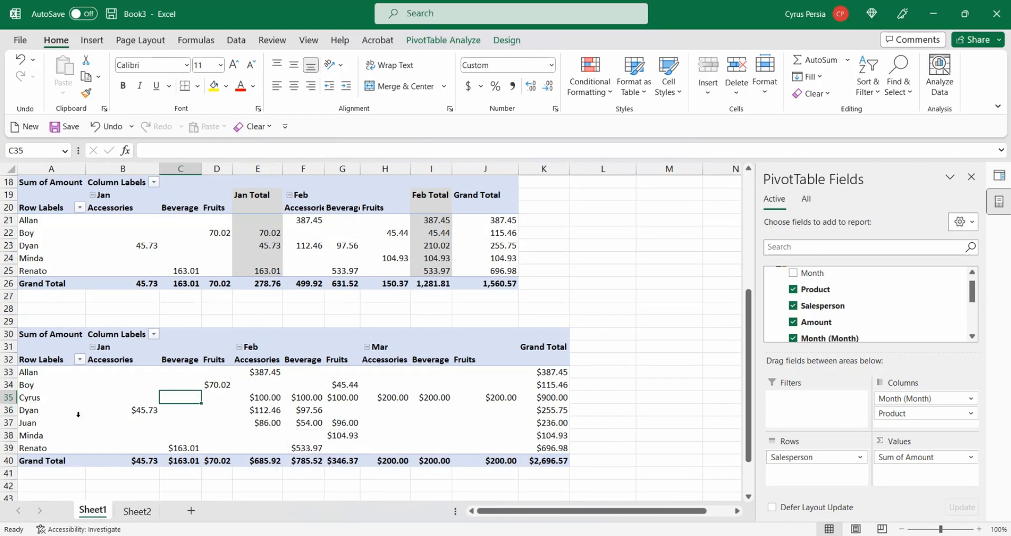
pyautogui.click(8, 397)
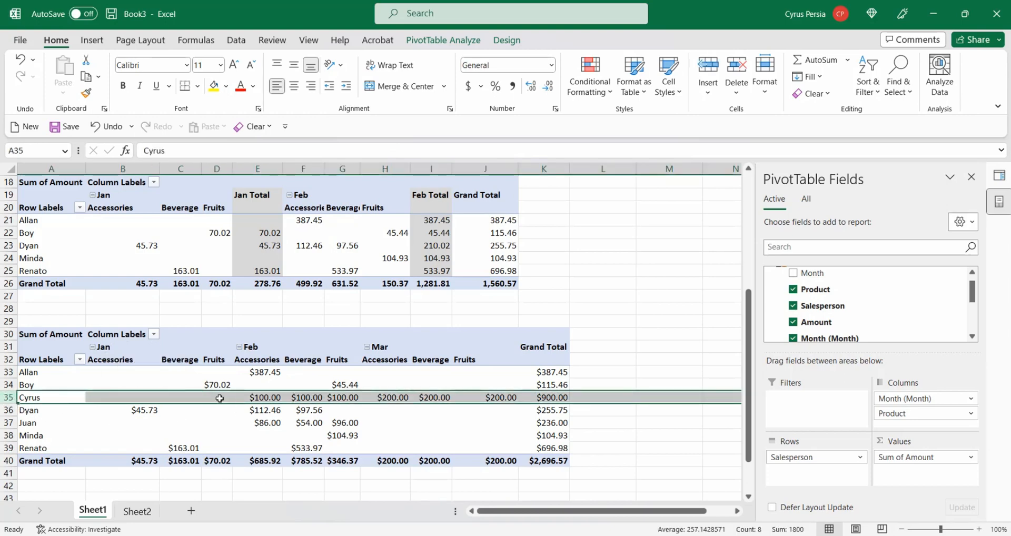
pyautogui.click(268, 397)
pyautogui.click(303, 399)
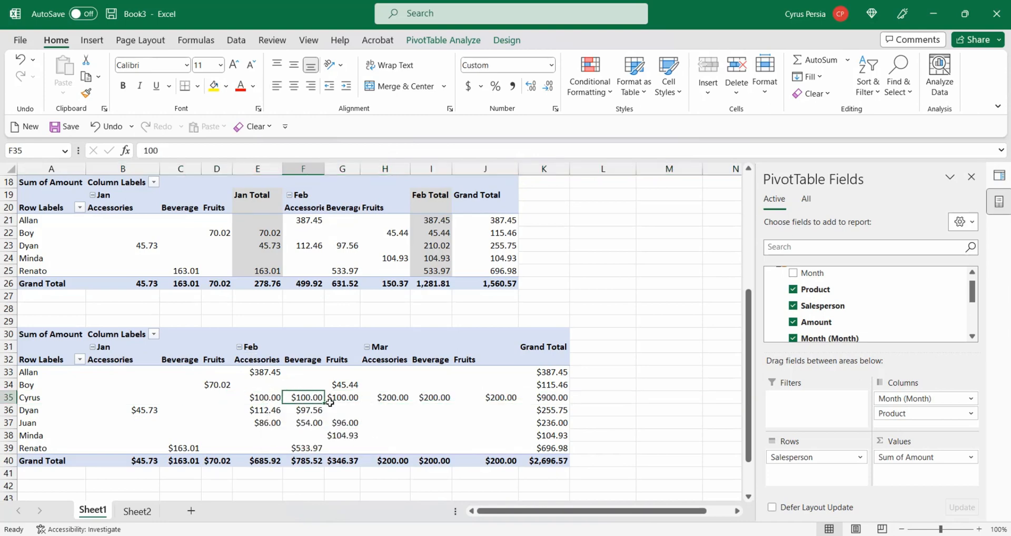
pyautogui.moveTo(397, 396); pyautogui.dragTo(508, 399)
pyautogui.click(136, 512)
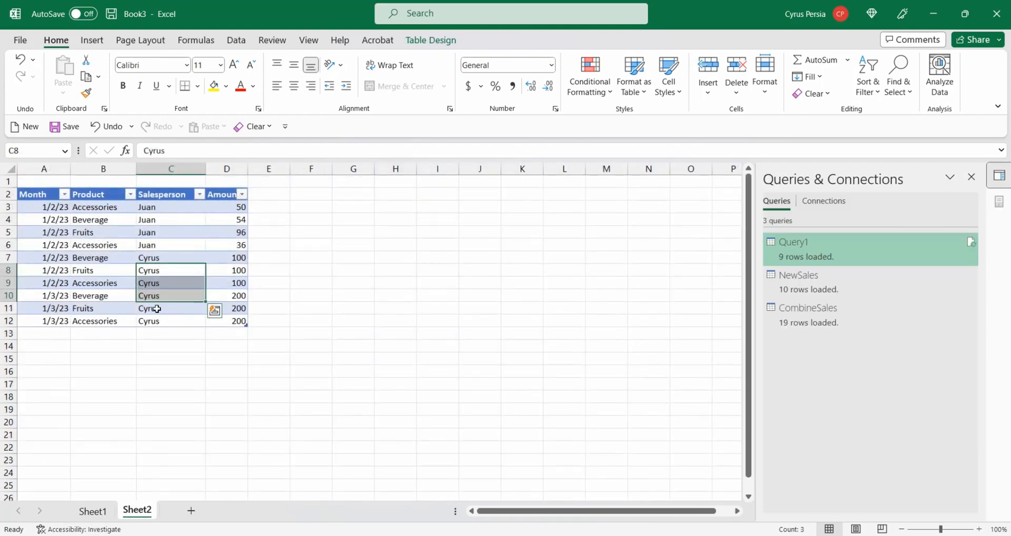
# - Compare the March rows and Juan's rows in the Sheet2 source table with the matching PivotTable totals
pyautogui.moveTo(156, 299); pyautogui.dragTo(158, 322)
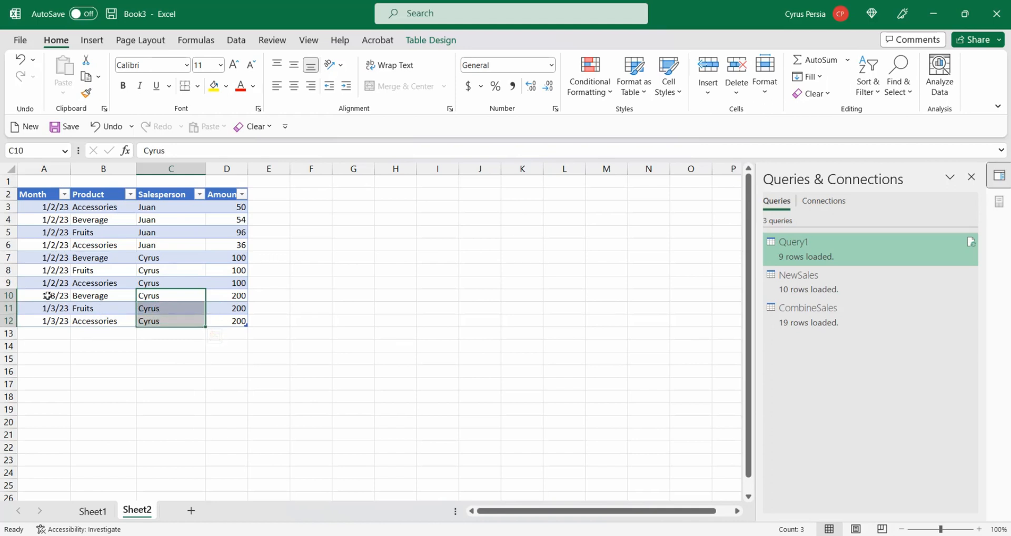
pyautogui.moveTo(30, 295); pyautogui.dragTo(233, 319)
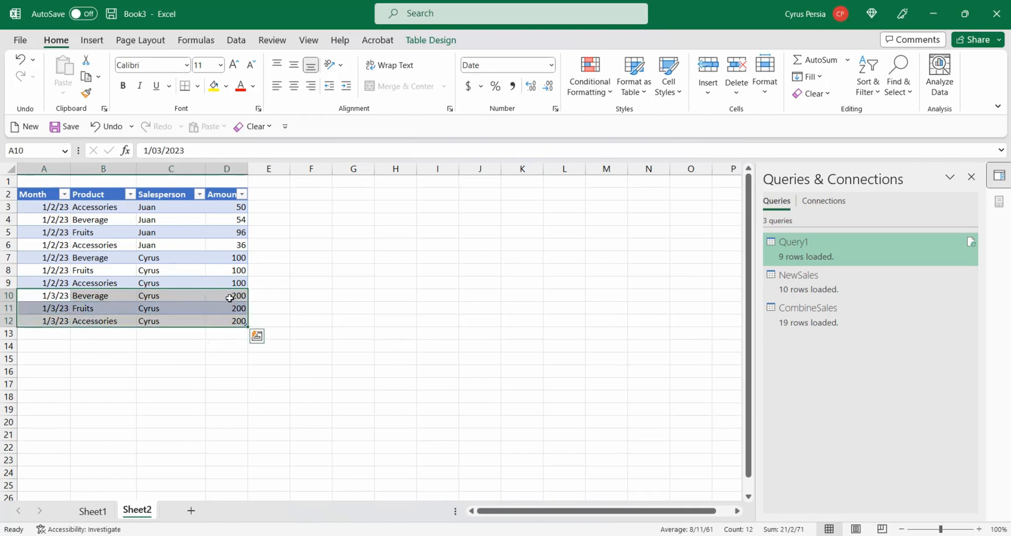
pyautogui.click(93, 511)
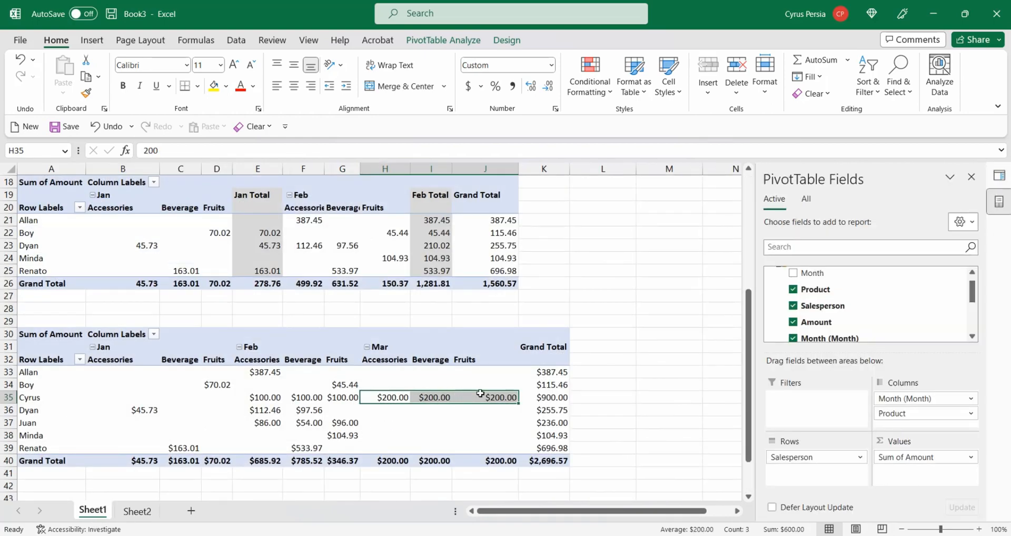
pyautogui.click(9, 422)
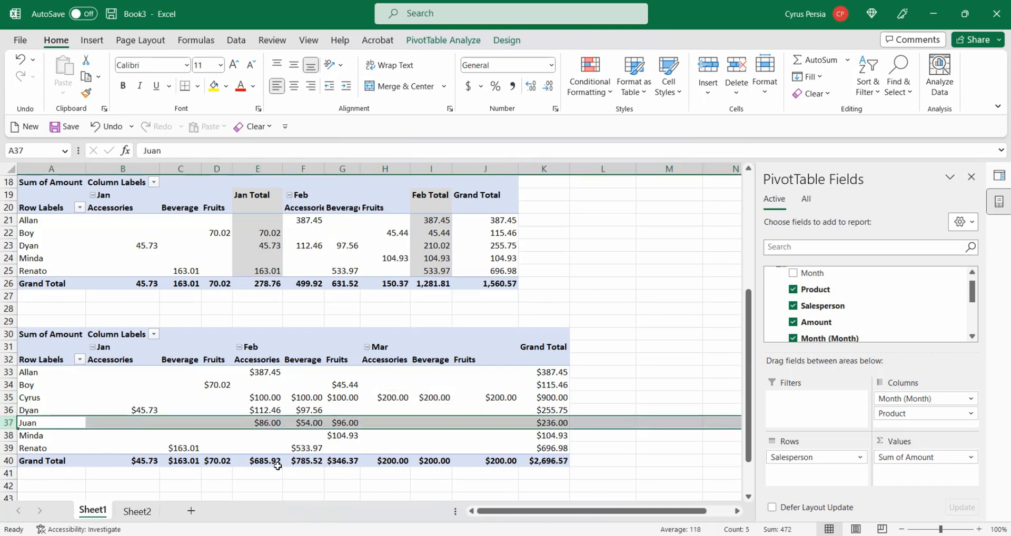
pyautogui.click(138, 512)
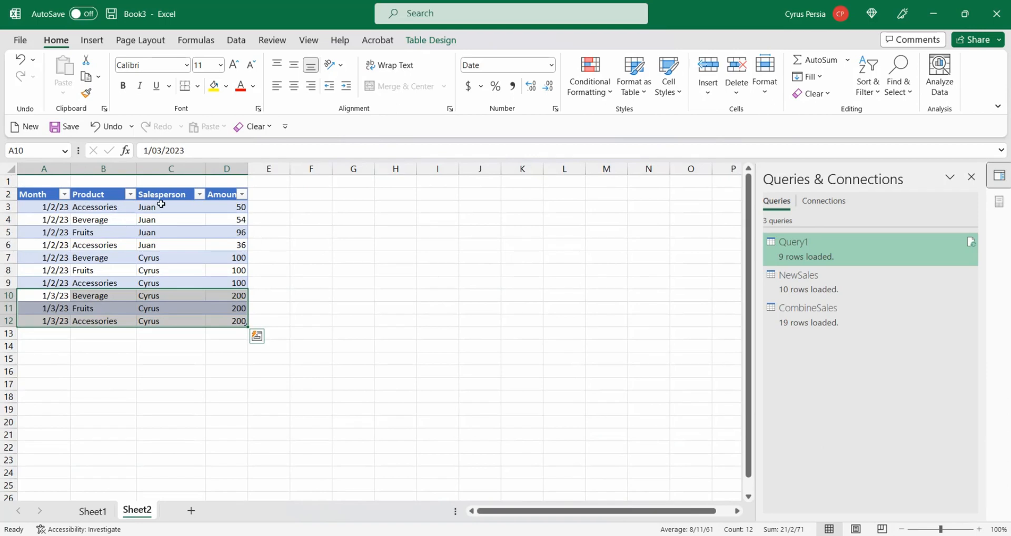
pyautogui.moveTo(51, 206); pyautogui.dragTo(215, 248)
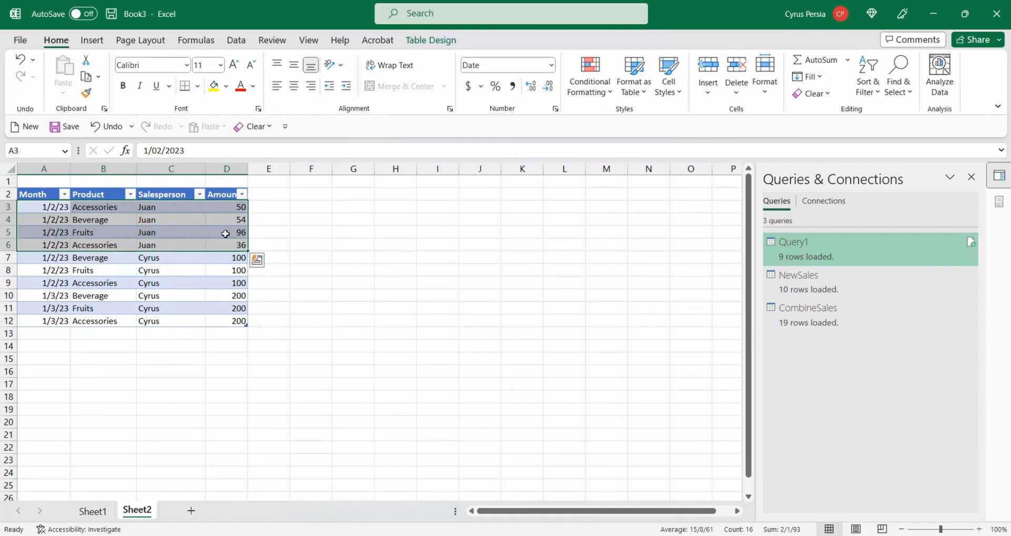
pyautogui.click(96, 515)
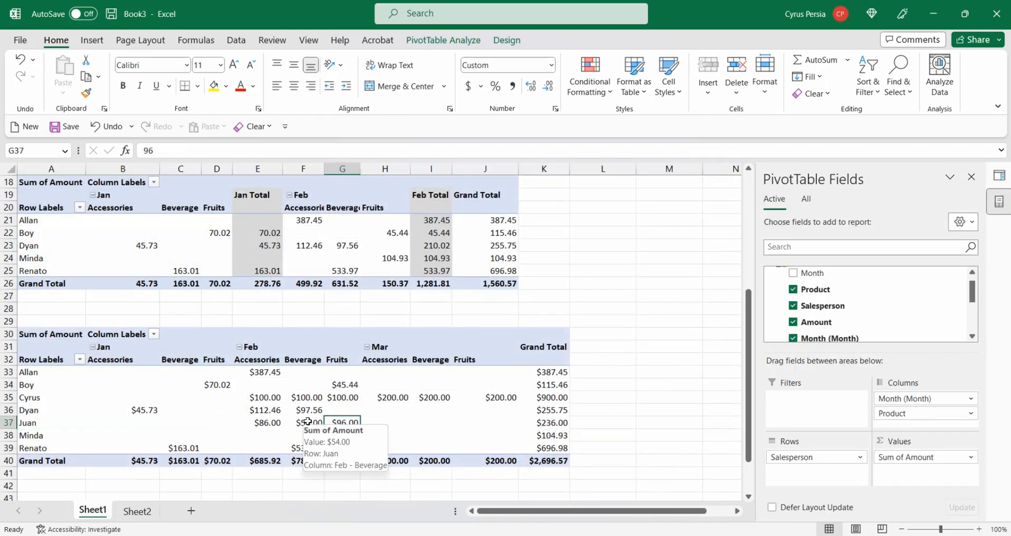